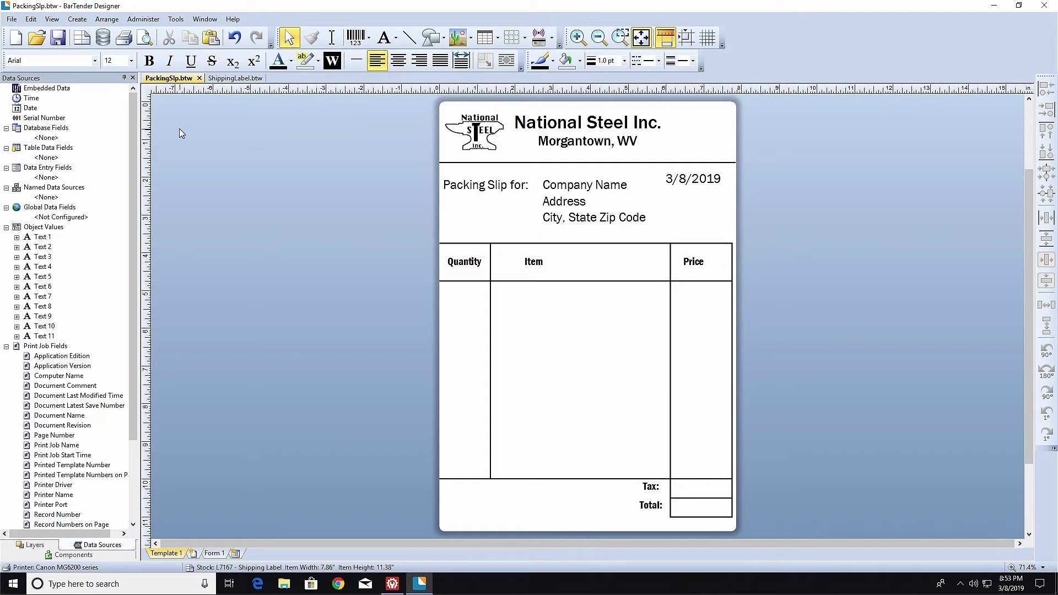
# - Start a Microsoft Excel database connection using the file NatSteelCust.xlsx
pyautogui.click(12, 19)
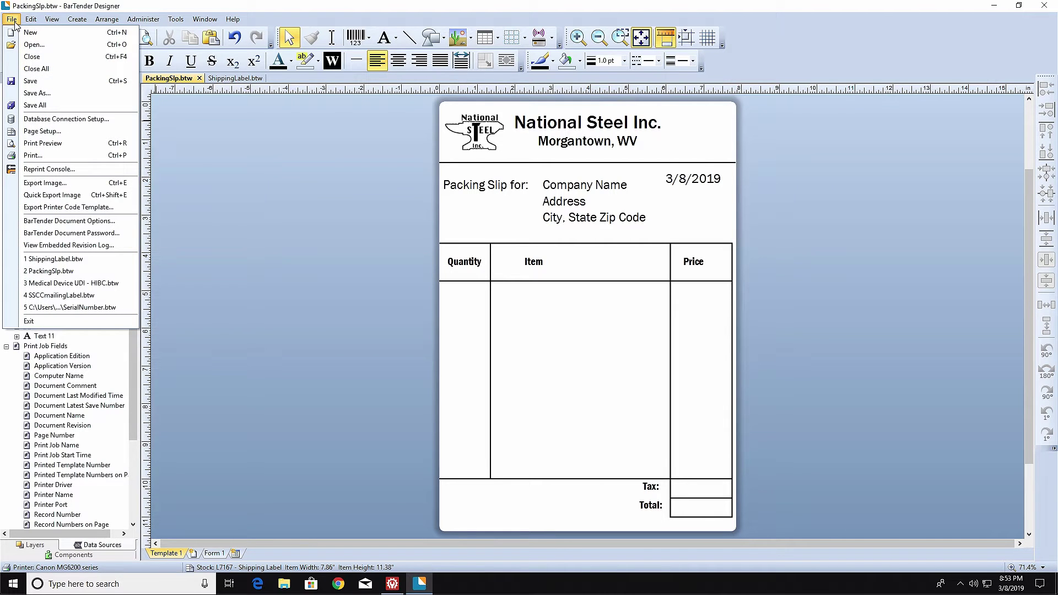
pyautogui.click(114, 124)
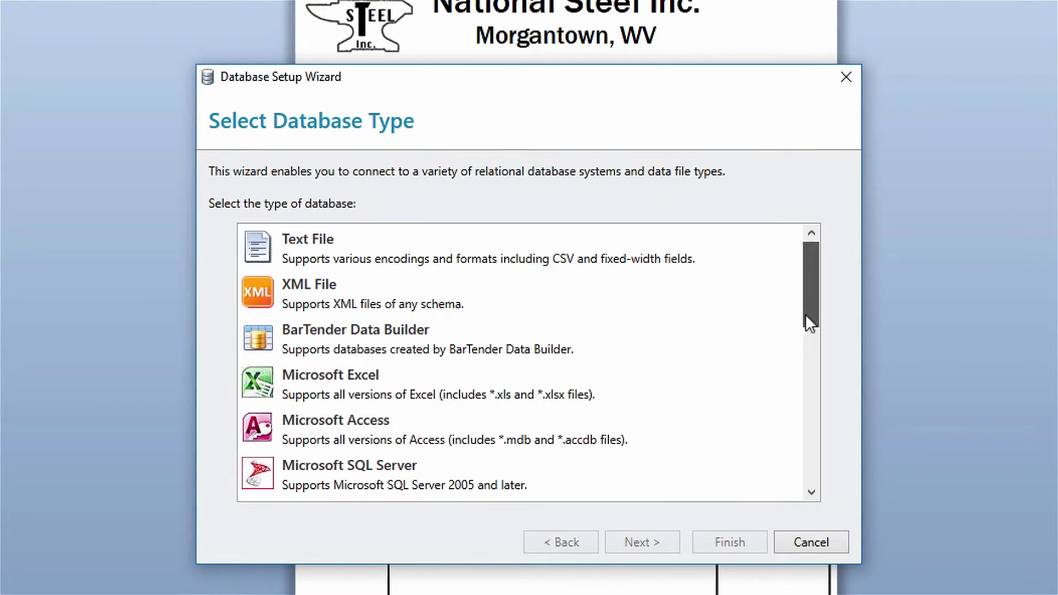
pyautogui.moveTo(811, 323)
pyautogui.mouseDown()
pyautogui.moveTo(810, 491)
pyautogui.moveTo(809, 290)
pyautogui.mouseUp()
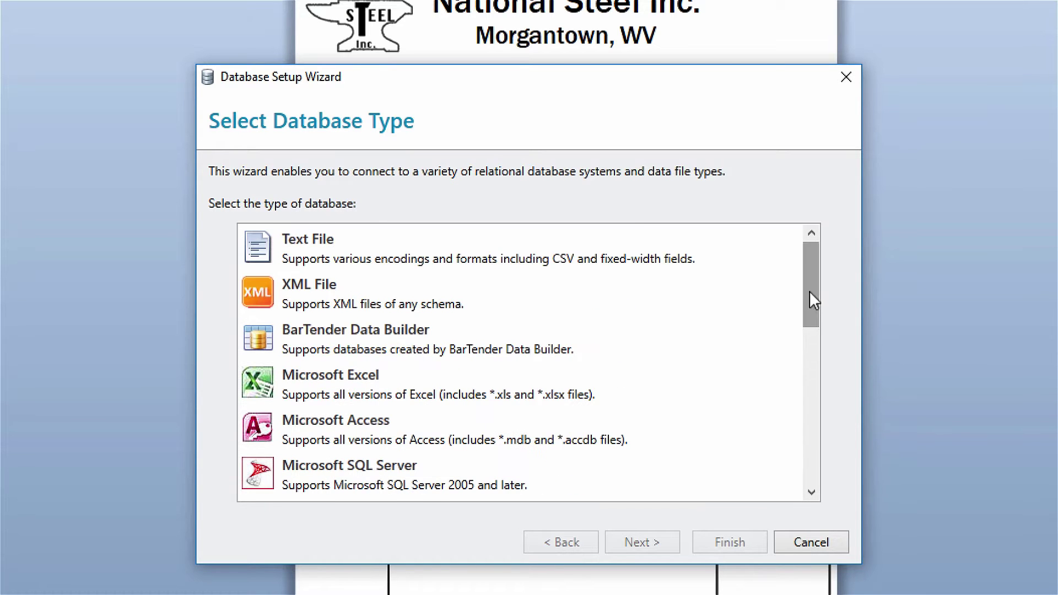
pyautogui.click(674, 373)
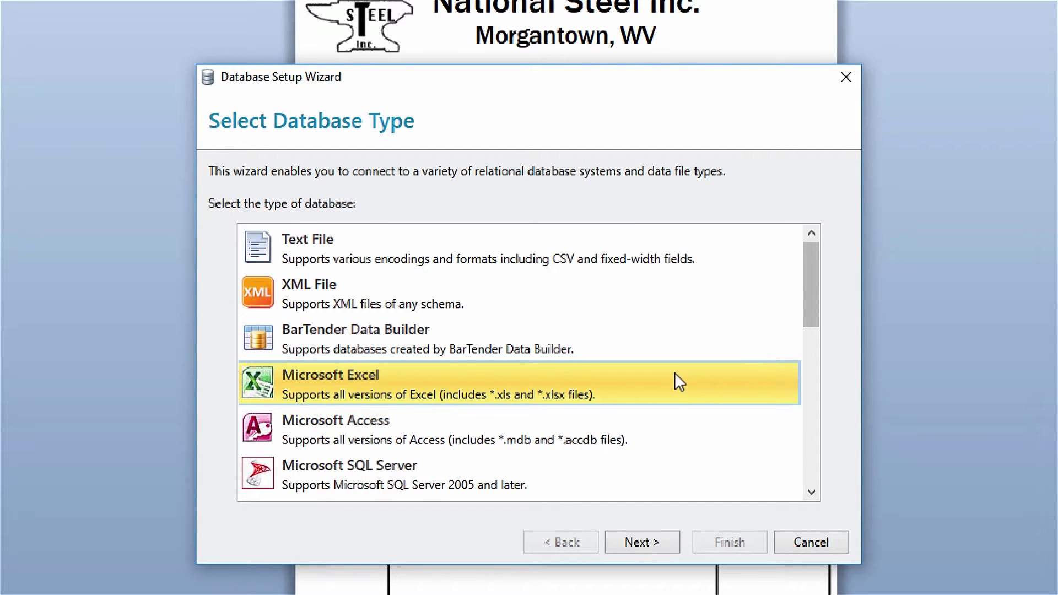
pyautogui.click(634, 545)
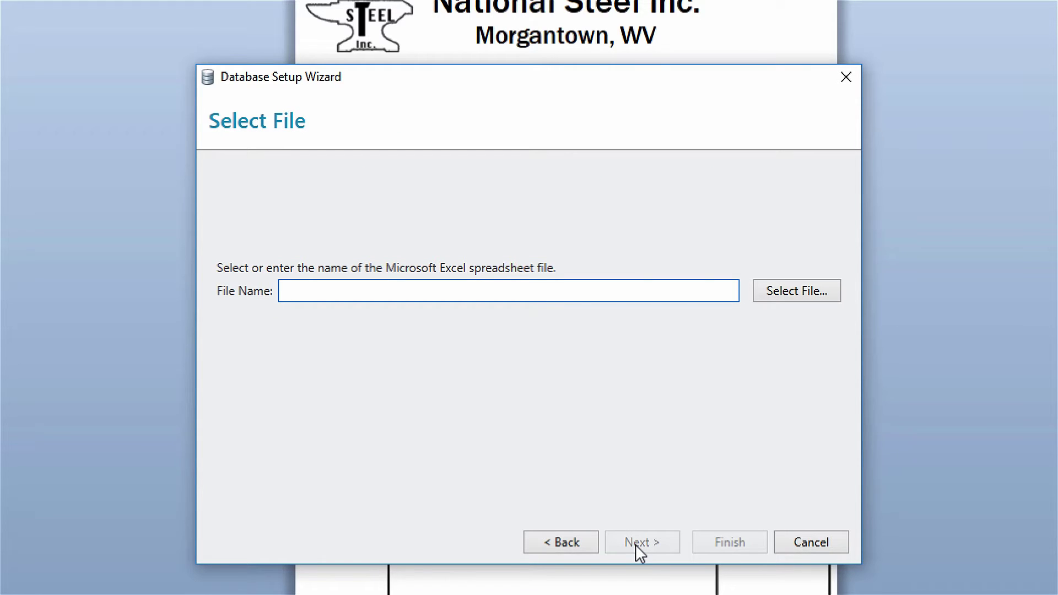
pyautogui.click(817, 292)
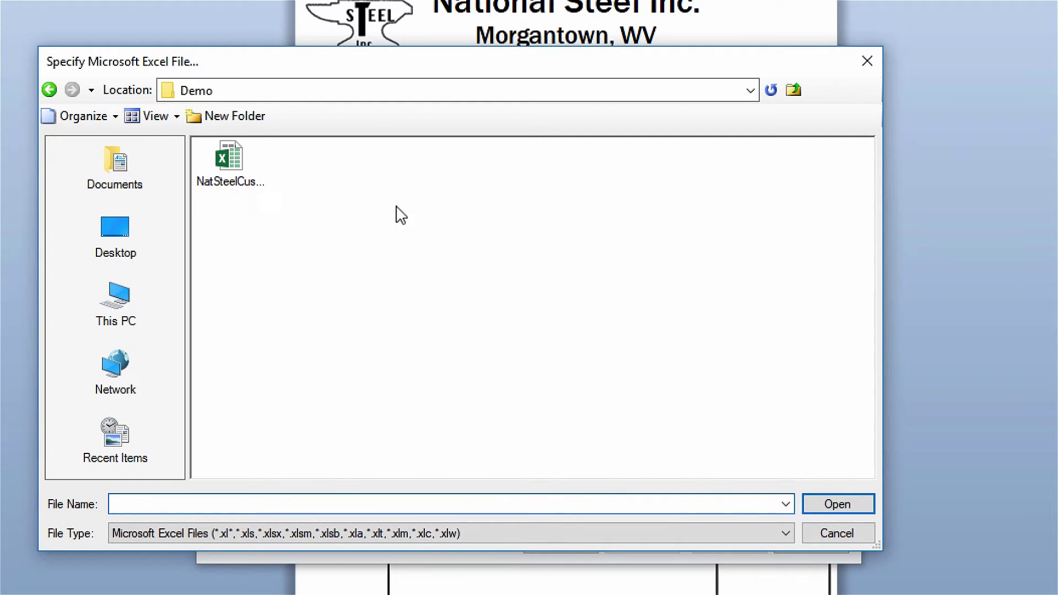
pyautogui.click(238, 175)
pyautogui.click(813, 510)
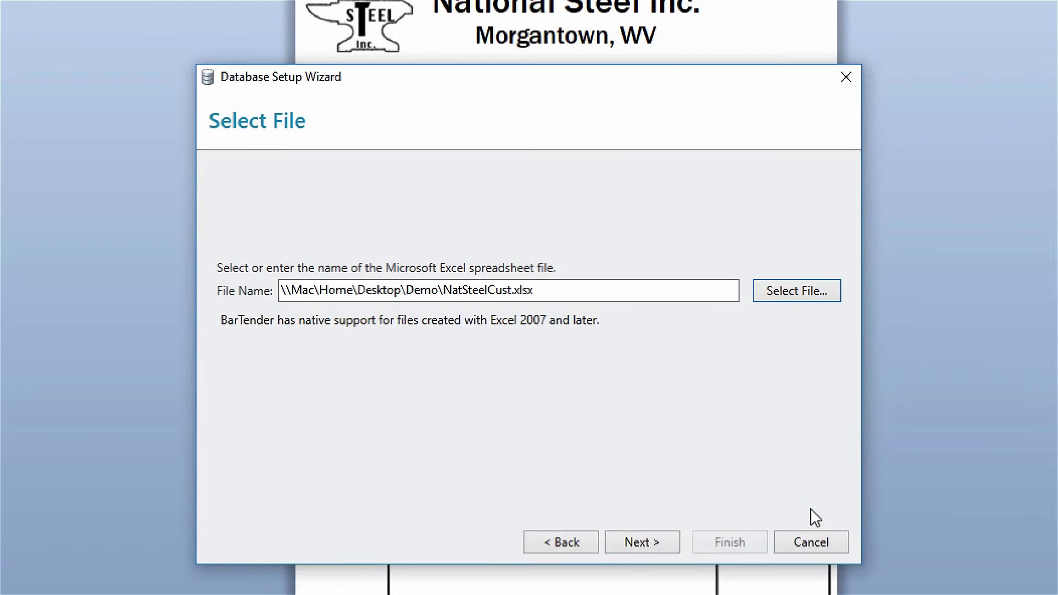
pyautogui.click(634, 546)
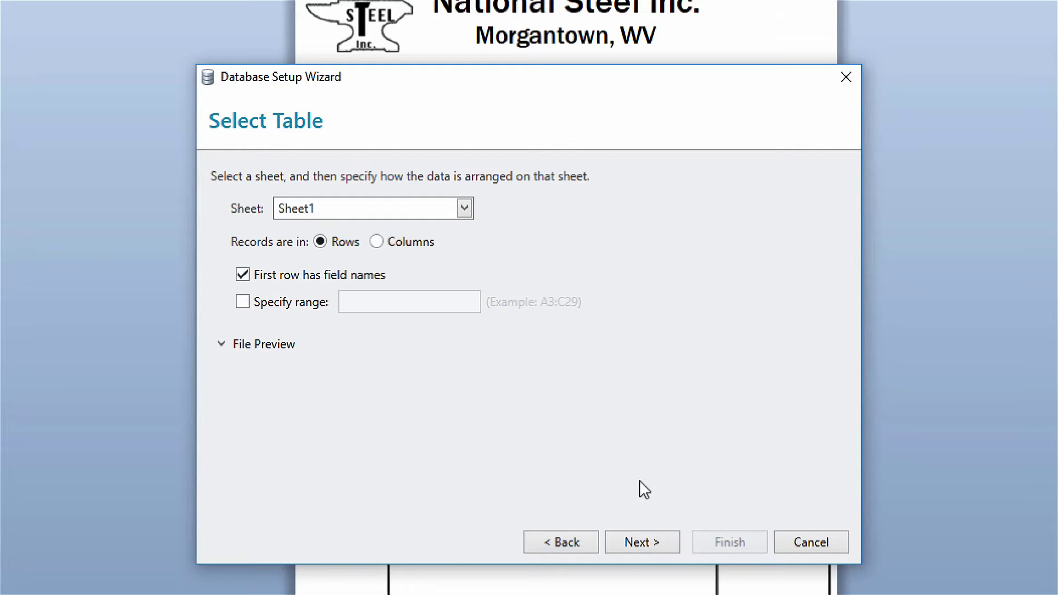
# - Keep Sheet1 as the table, with records in rows and field names in the first row
pyautogui.click(464, 208)
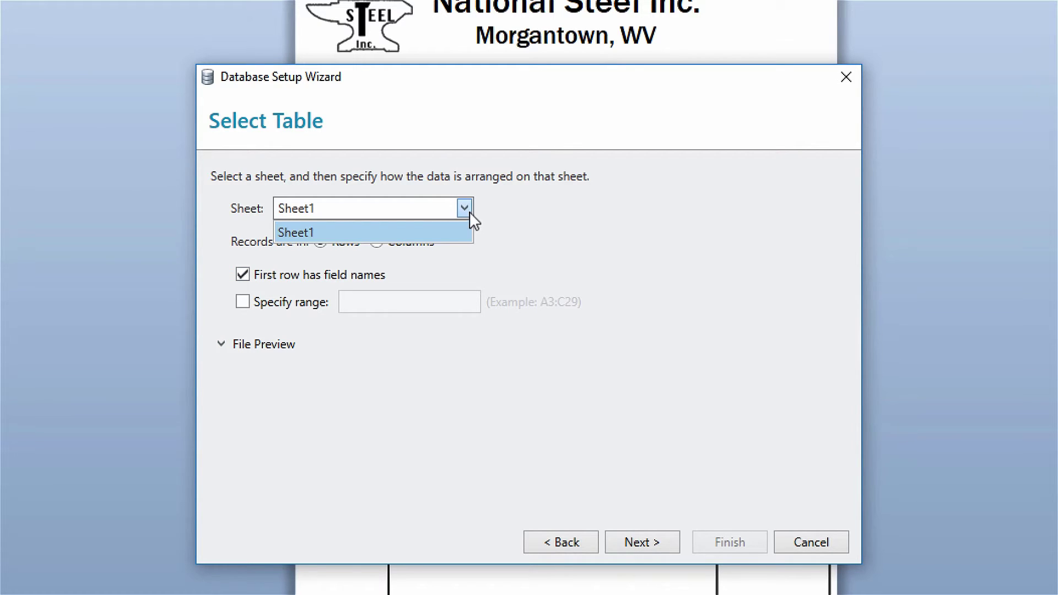
pyautogui.click(451, 235)
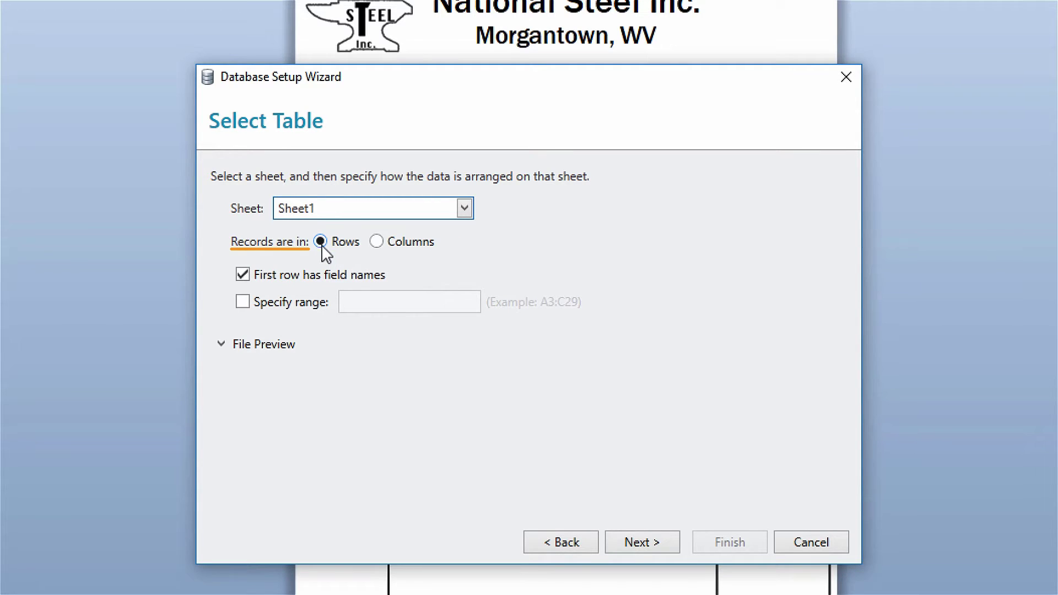
pyautogui.click(379, 247)
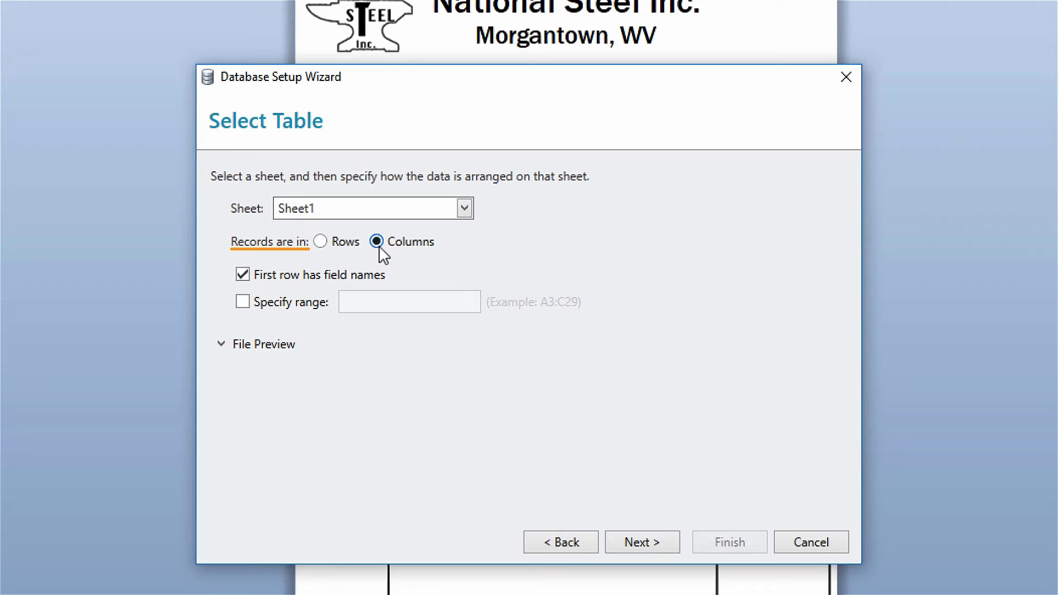
pyautogui.click(321, 244)
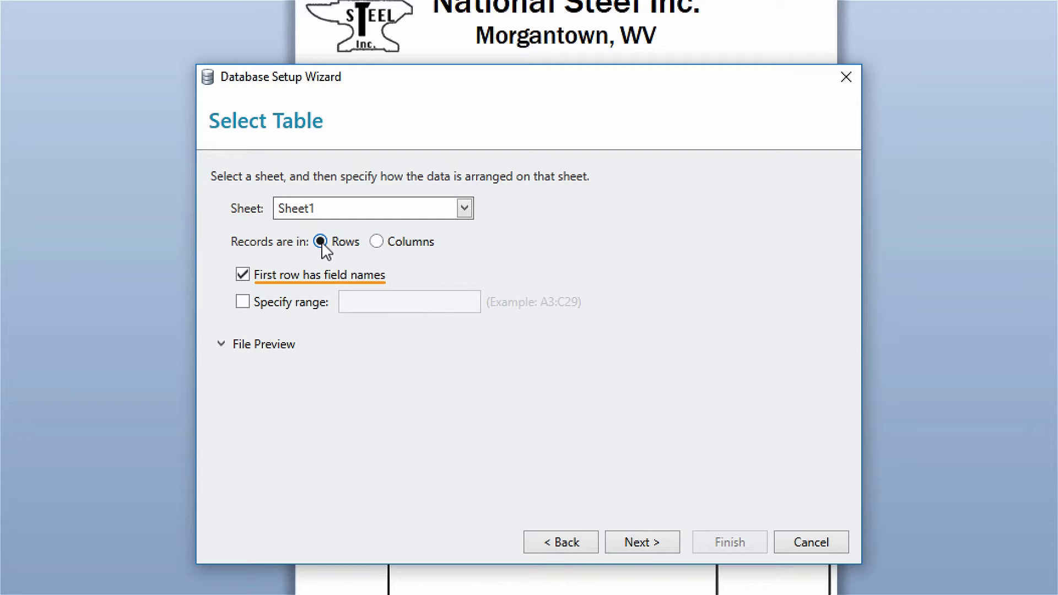
pyautogui.click(244, 276)
pyautogui.click(242, 275)
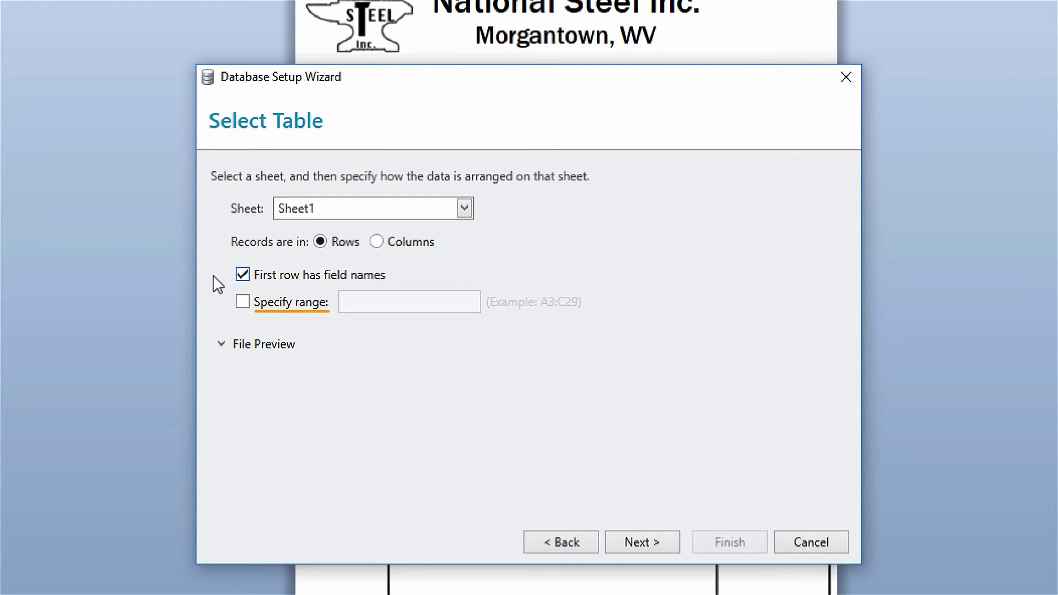
# - Leave the cell range unspecified and continue to the table summary
pyautogui.click(242, 302)
pyautogui.click(368, 310)
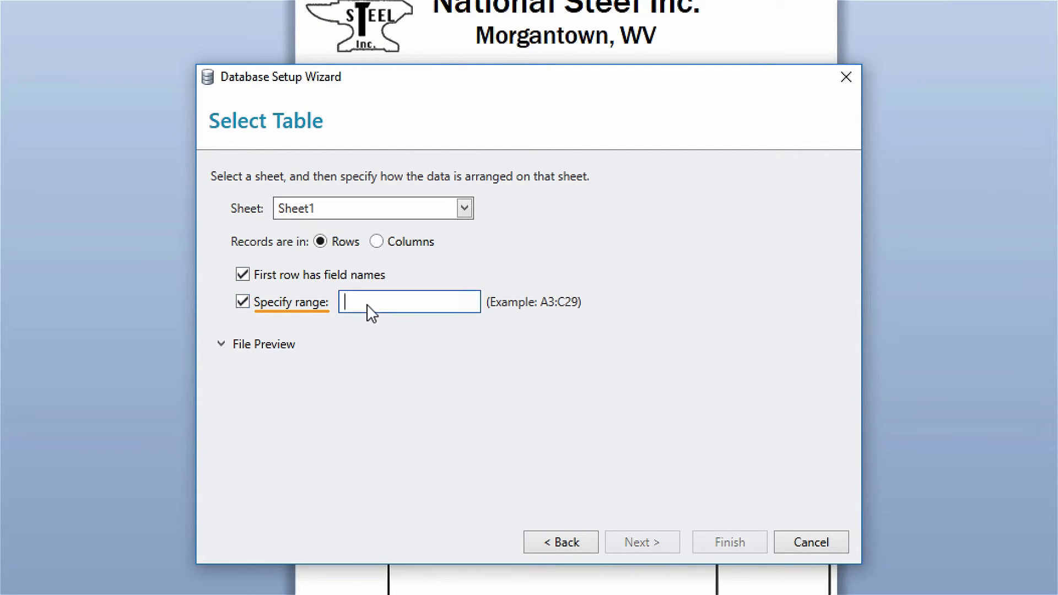
pyautogui.write('A15:D45')
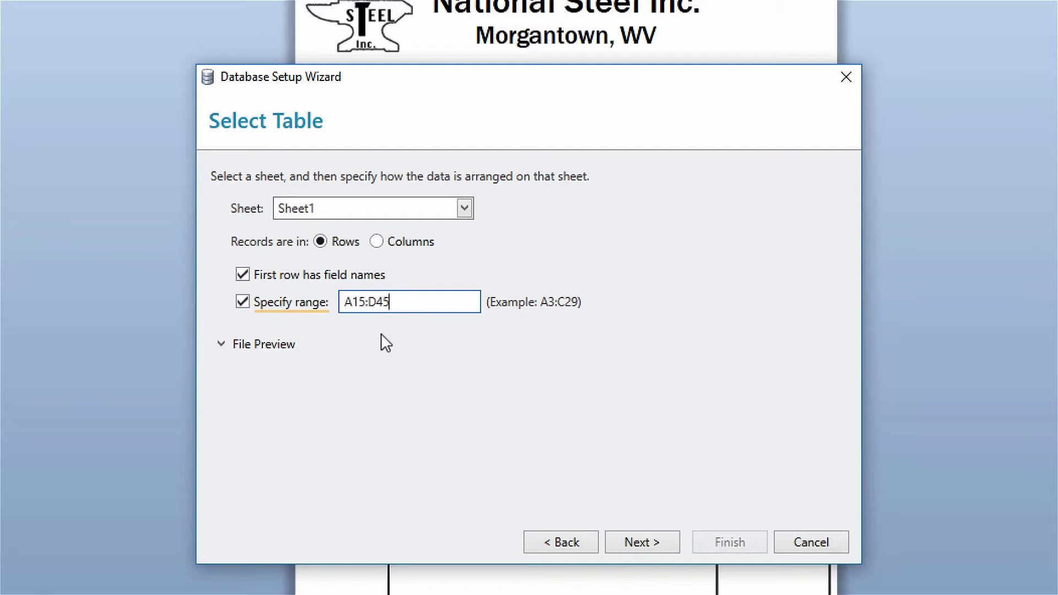
pyautogui.click(240, 303)
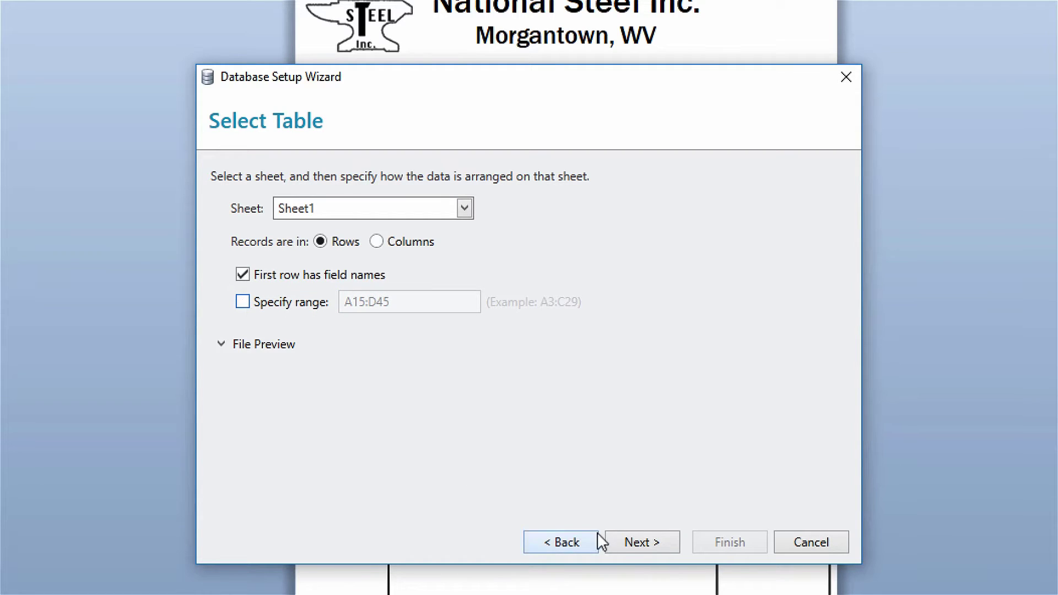
pyautogui.click(636, 544)
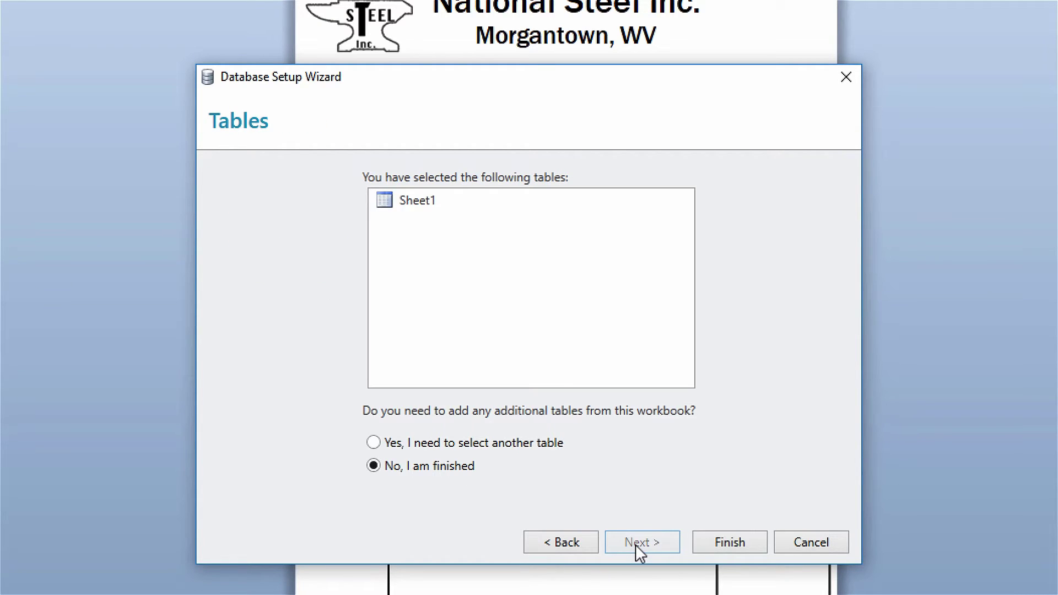
# - Finish the wizard with no extra tables, preview the 15 customer records, then view connection properties
pyautogui.click(374, 443)
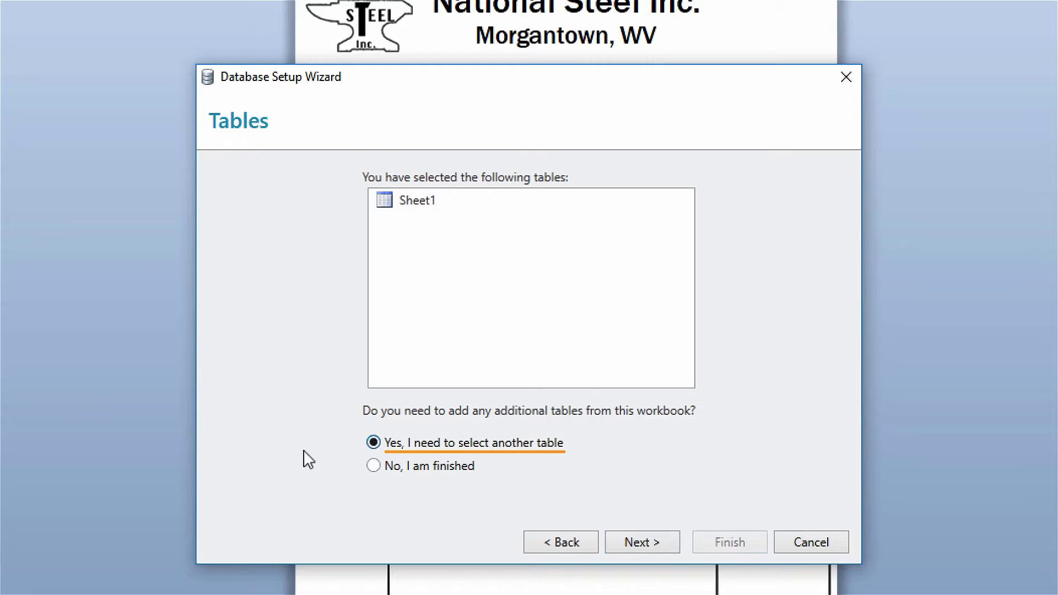
pyautogui.click(374, 468)
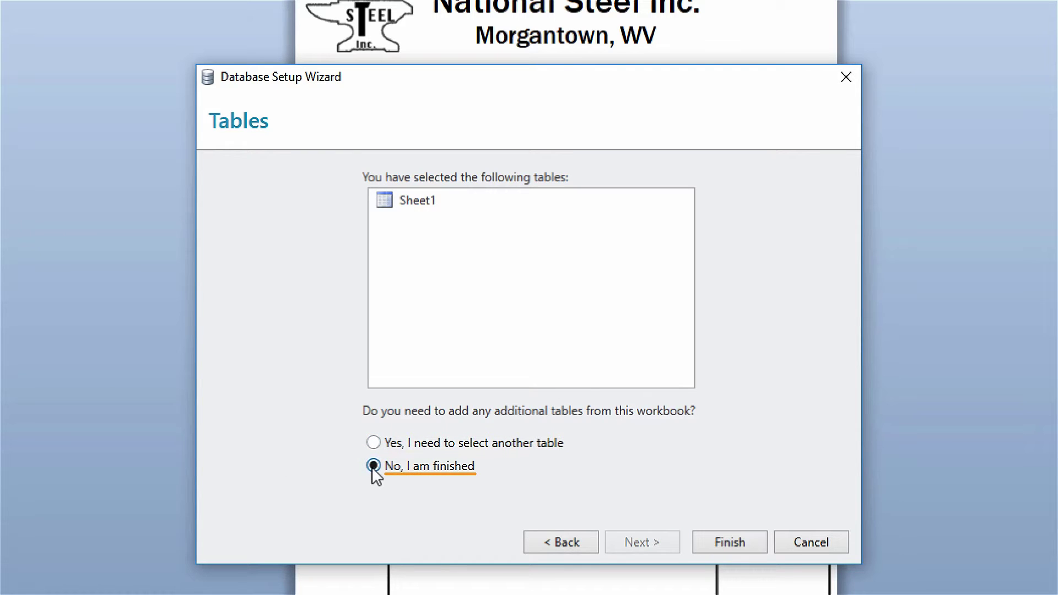
pyautogui.click(717, 545)
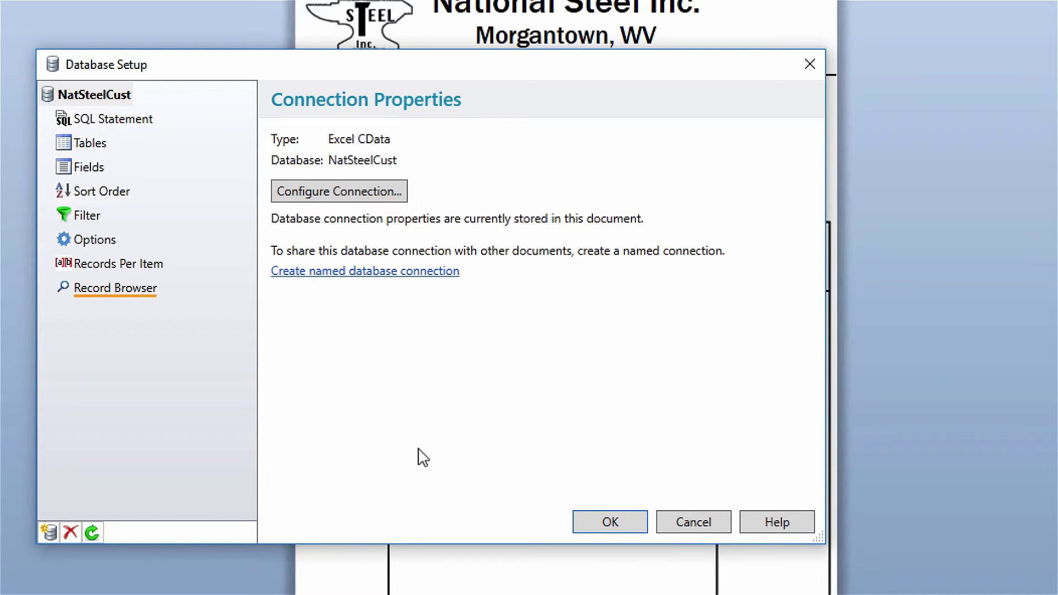
pyautogui.click(122, 289)
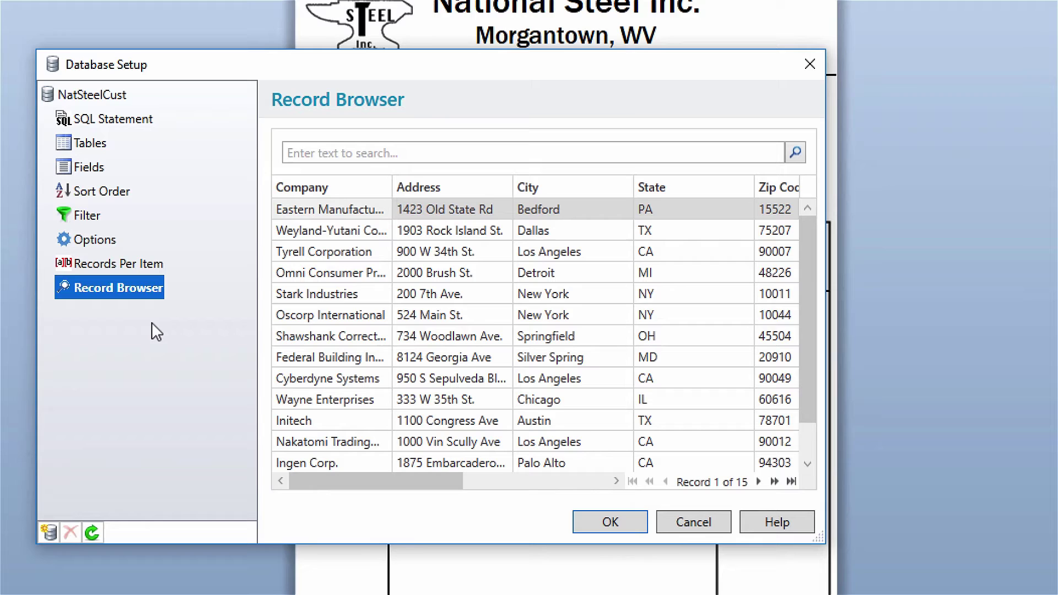
pyautogui.click(120, 97)
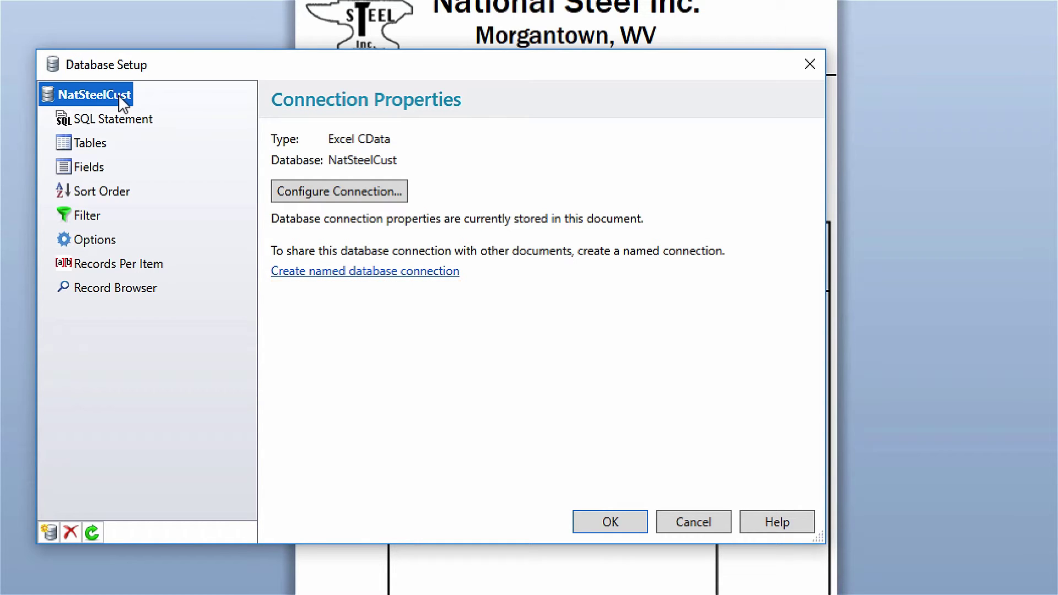
# - Save the connection under the name NatSteelCustomers and close Database Setup
pyautogui.click(285, 273)
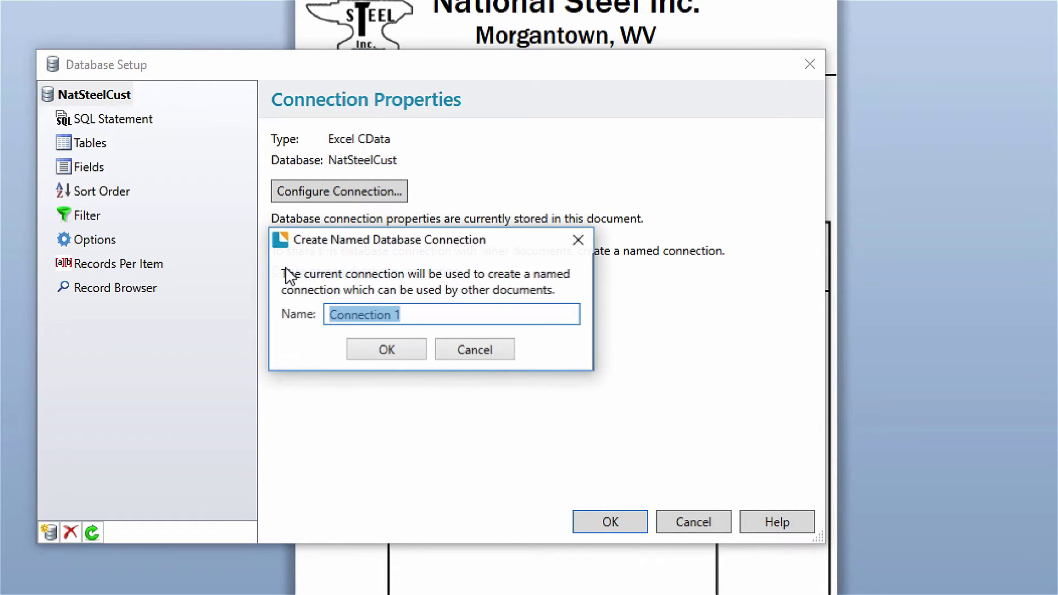
pyautogui.write('Nat')
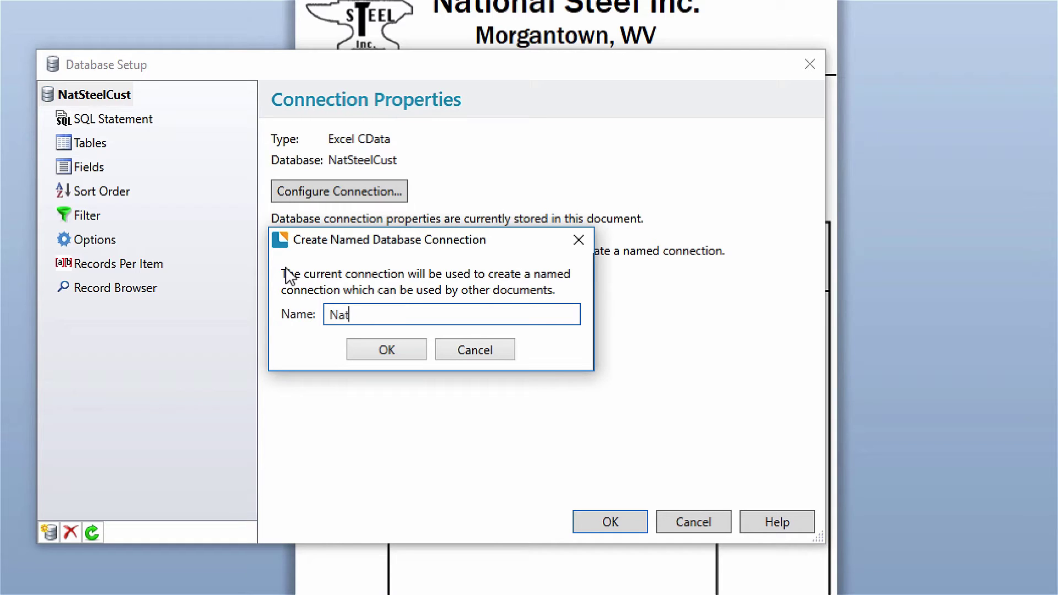
pyautogui.write('SteelCustomers')
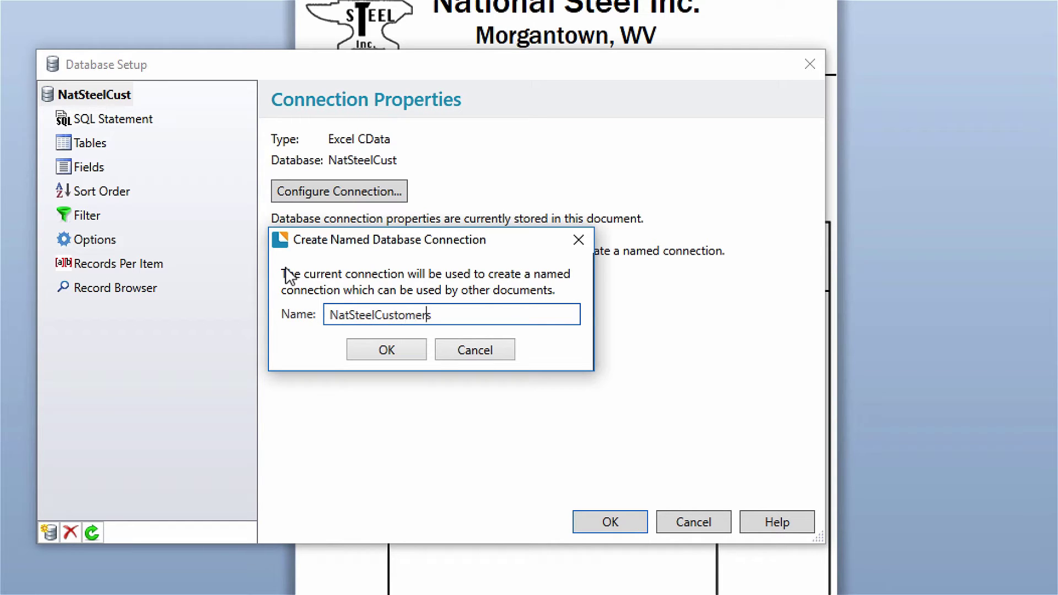
pyautogui.click(378, 353)
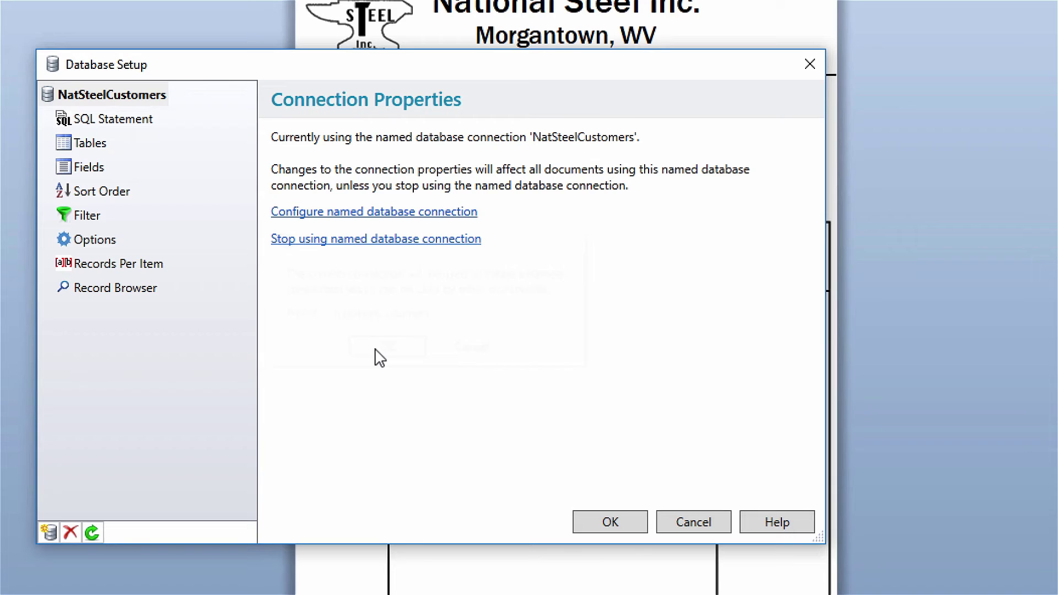
pyautogui.click(619, 526)
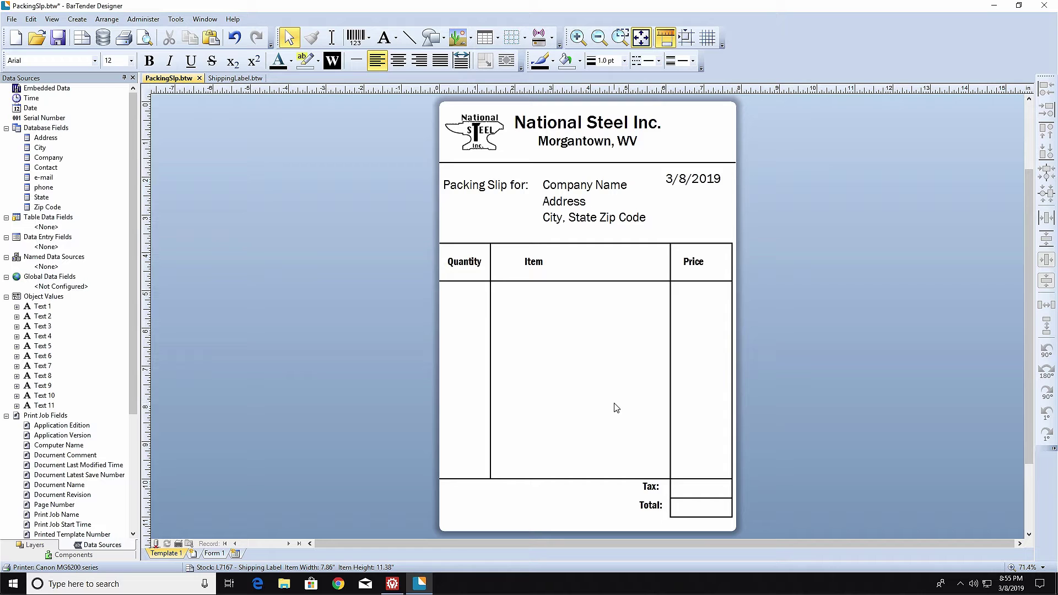
# - Connect ShippingLabel.btw to the NatSteelCustomers named connection, using Sheet1 as the table
pyautogui.click(230, 79)
pyautogui.click(12, 18)
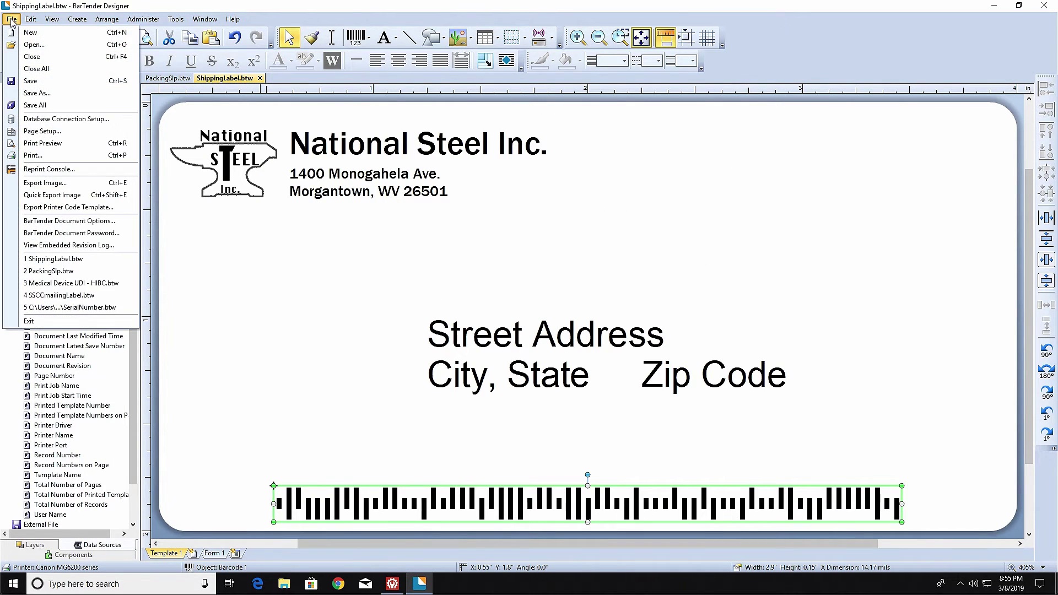
pyautogui.click(78, 119)
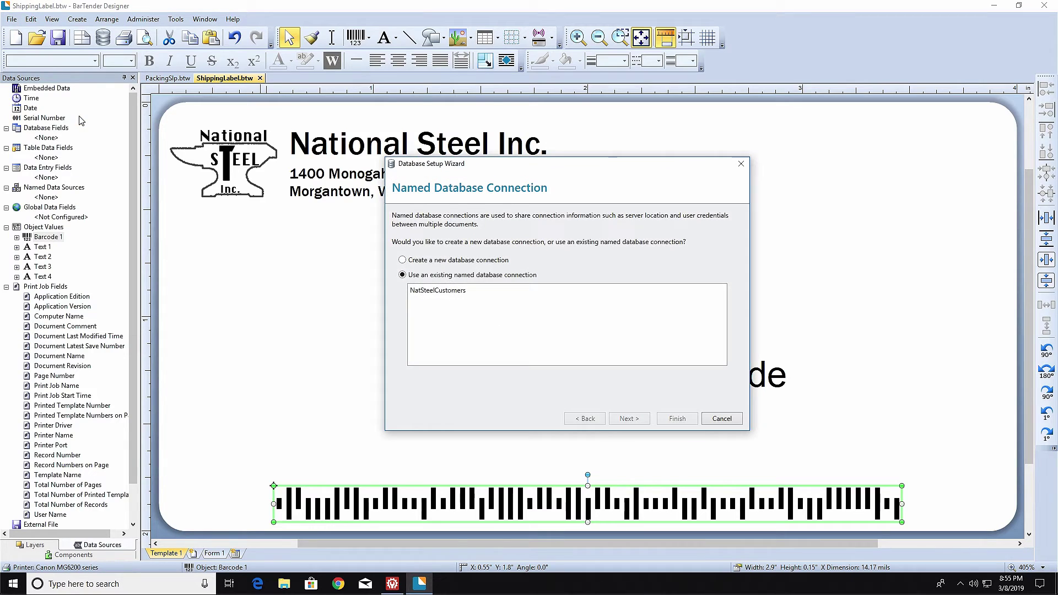
pyautogui.click(442, 290)
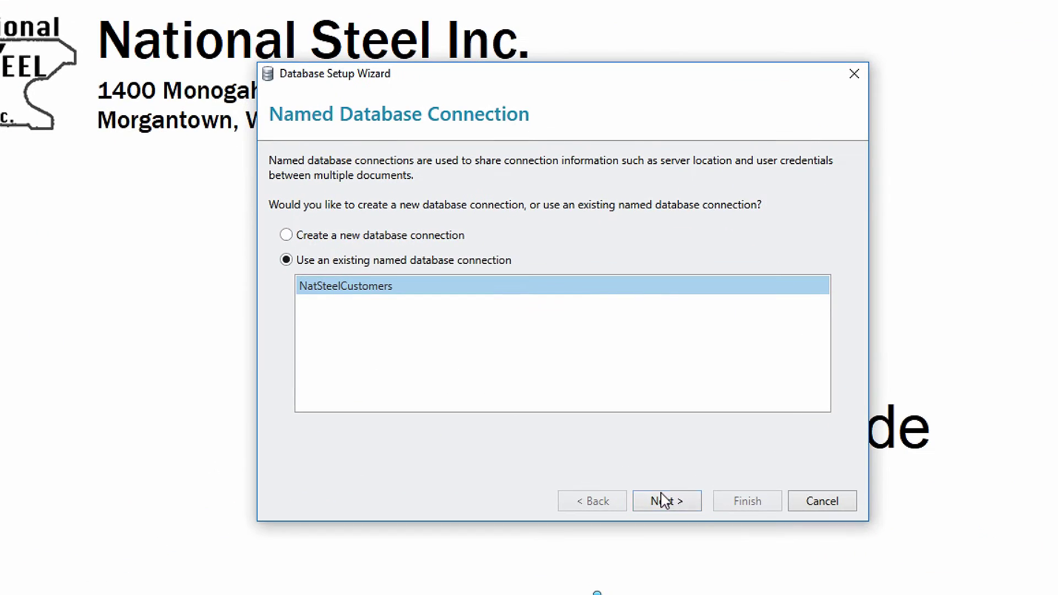
pyautogui.click(666, 501)
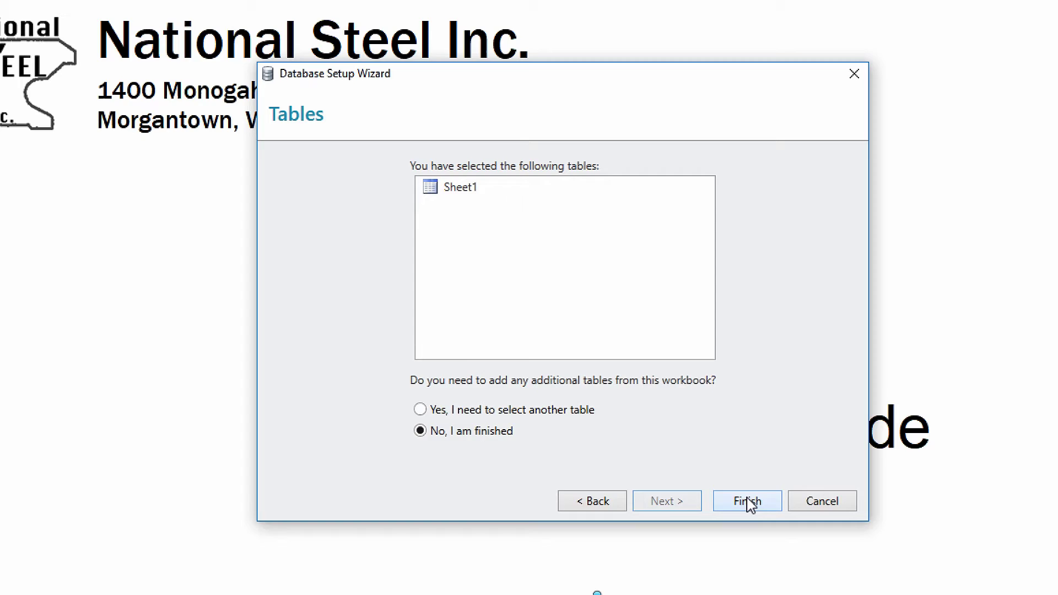
pyautogui.click(747, 501)
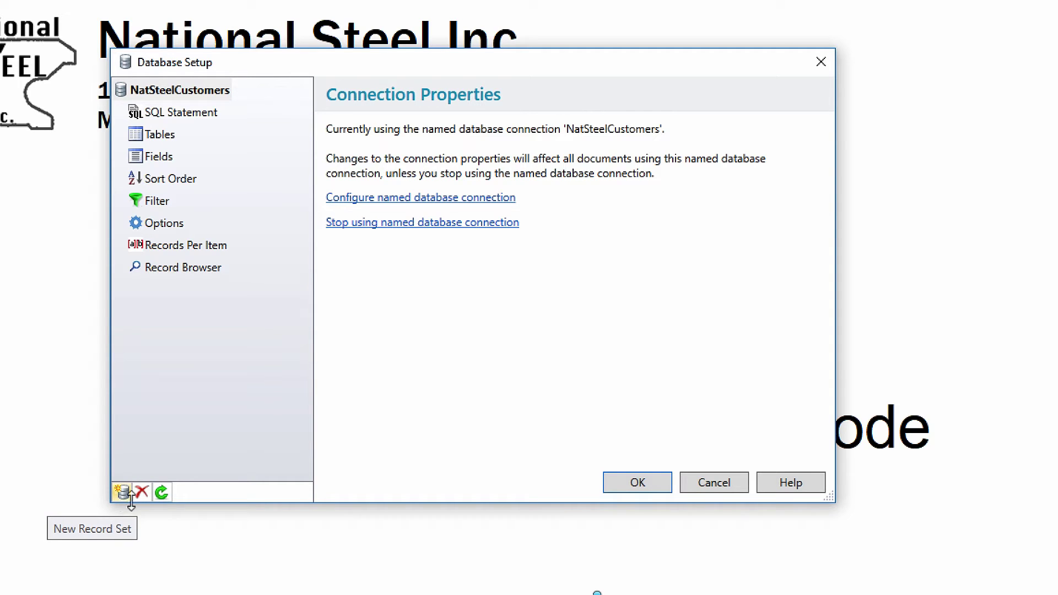
pyautogui.click(628, 483)
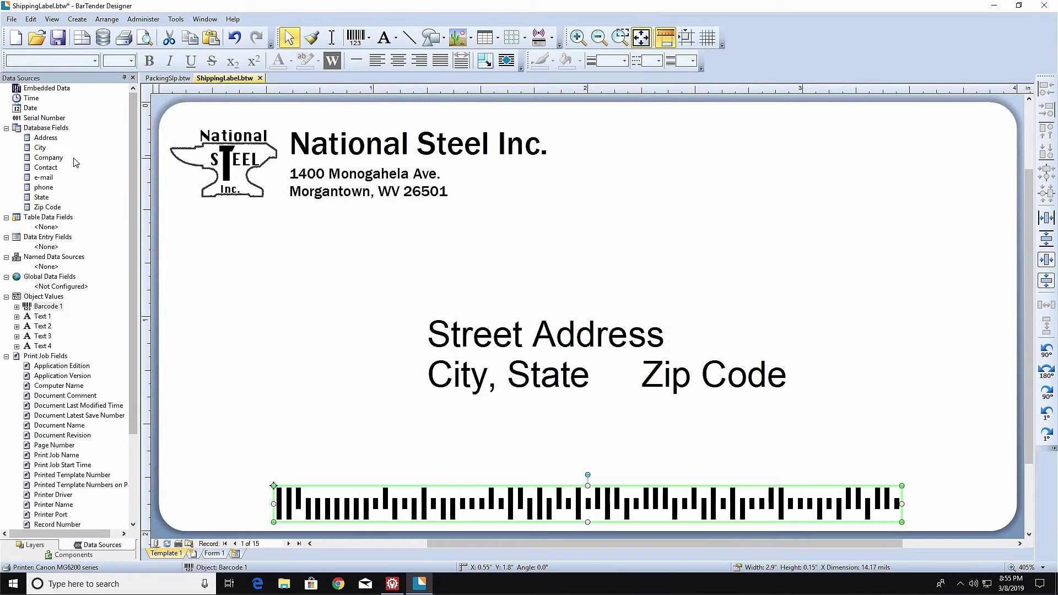
# - Place the Company field above the address and link the Street Address line to Address
pyautogui.moveTo(50, 161); pyautogui.dragTo(625, 308)
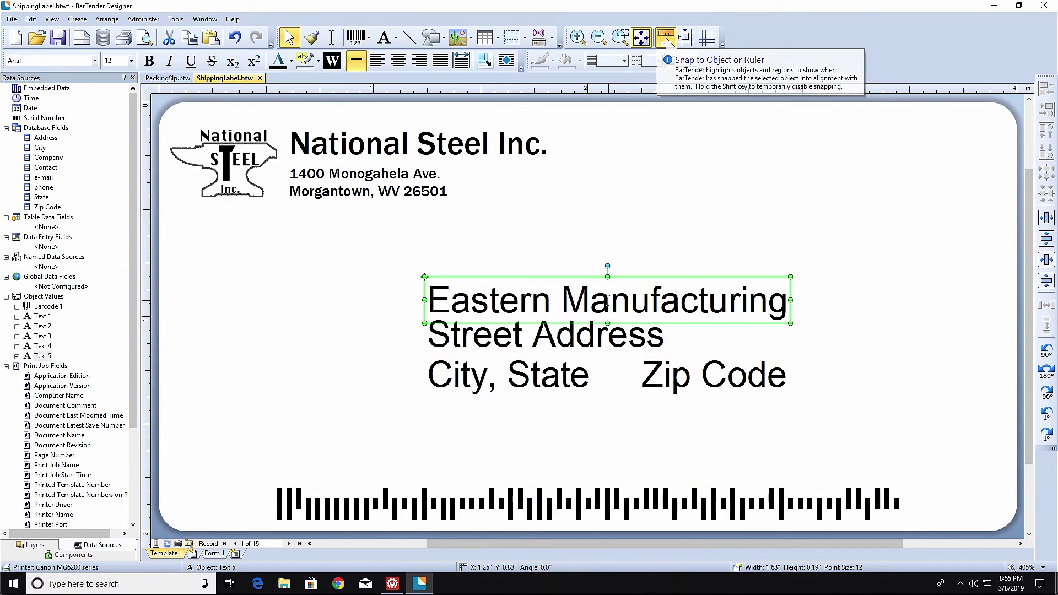
pyautogui.moveTo(625, 308); pyautogui.dragTo(608, 303)
pyautogui.click(424, 341)
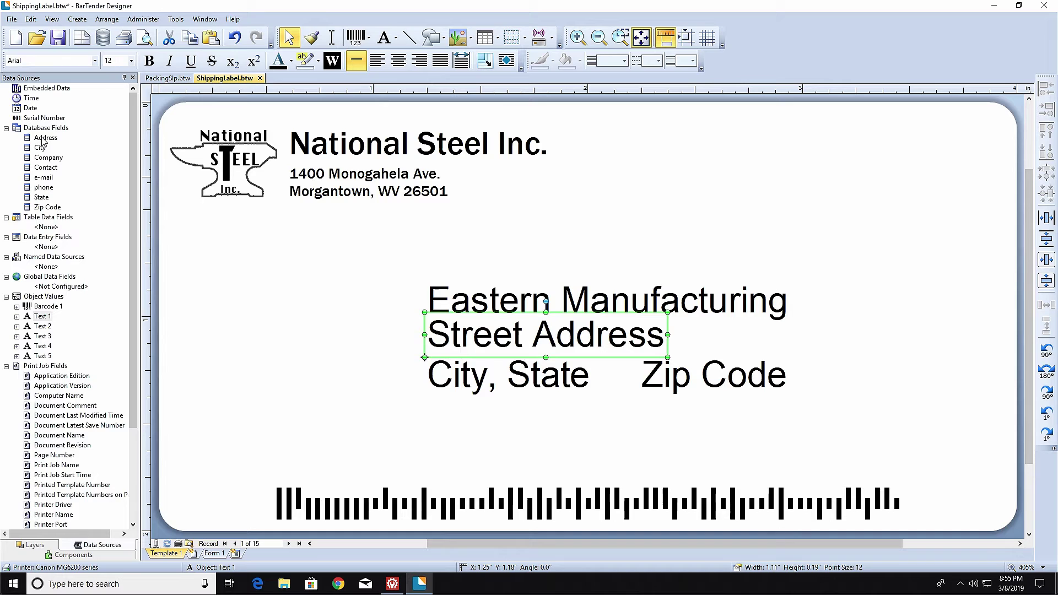
pyautogui.moveTo(41, 142); pyautogui.dragTo(667, 352)
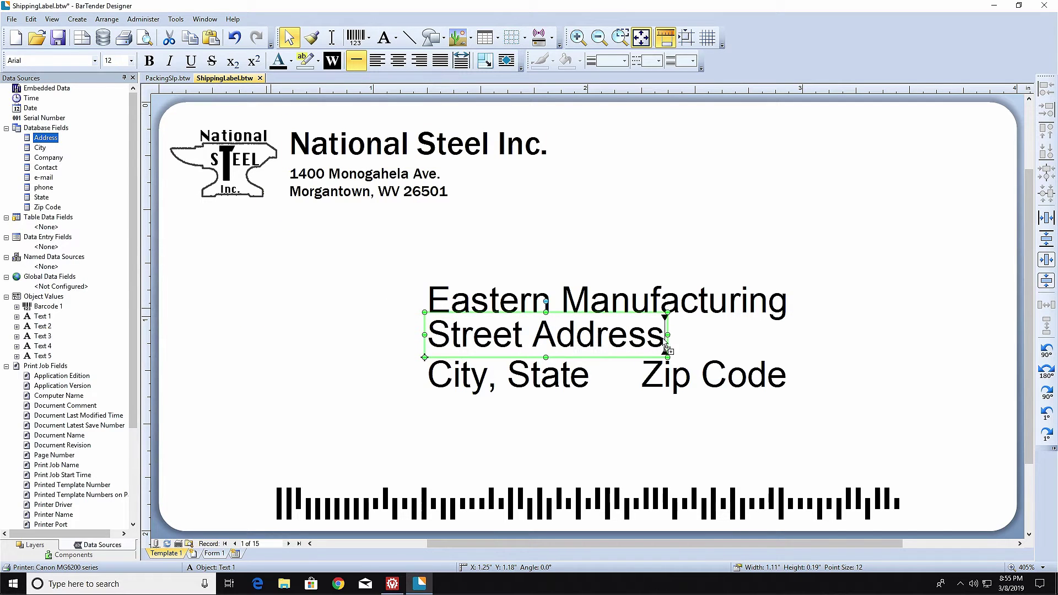
pyautogui.moveTo(667, 348); pyautogui.dragTo(666, 339)
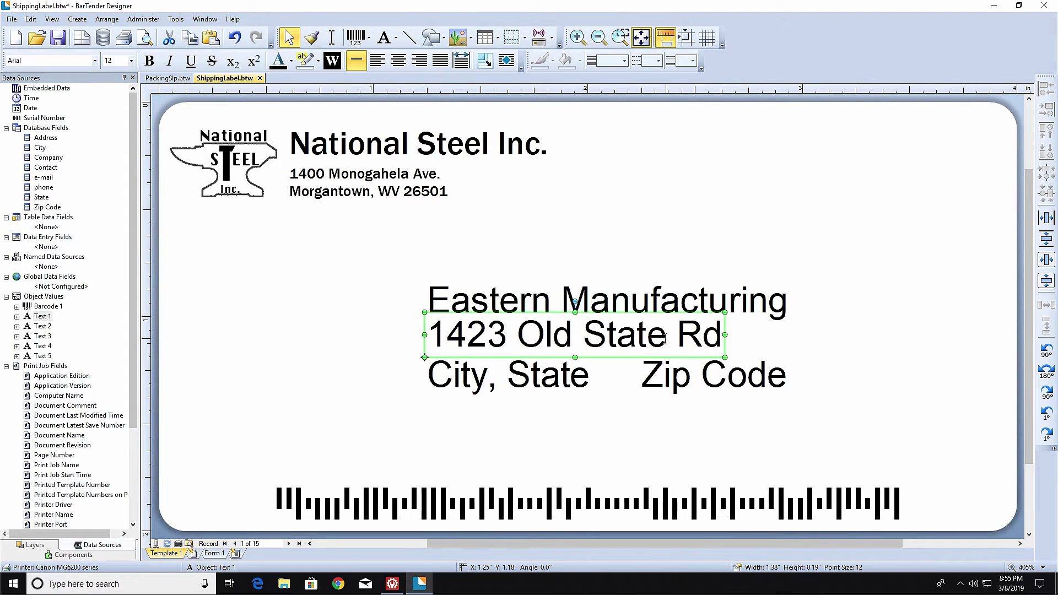
# - Replace the City, State and Zip Code placeholders with their fields, and link the barcode to Zip Code
pyautogui.click(538, 395)
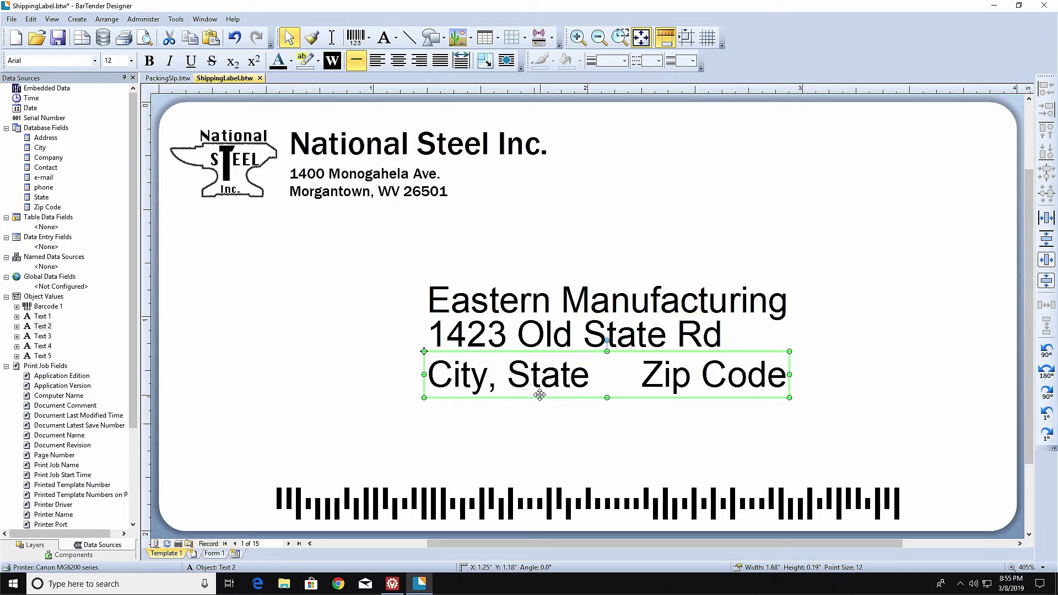
pyautogui.click(487, 380)
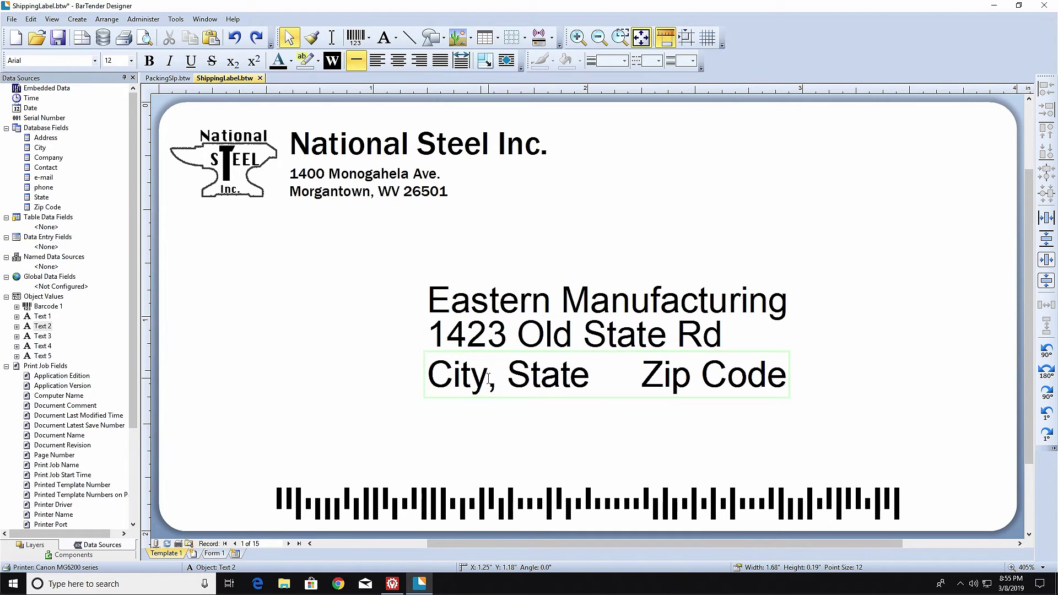
pyautogui.doubleClick(467, 377)
pyautogui.moveTo(40, 149); pyautogui.dragTo(455, 376)
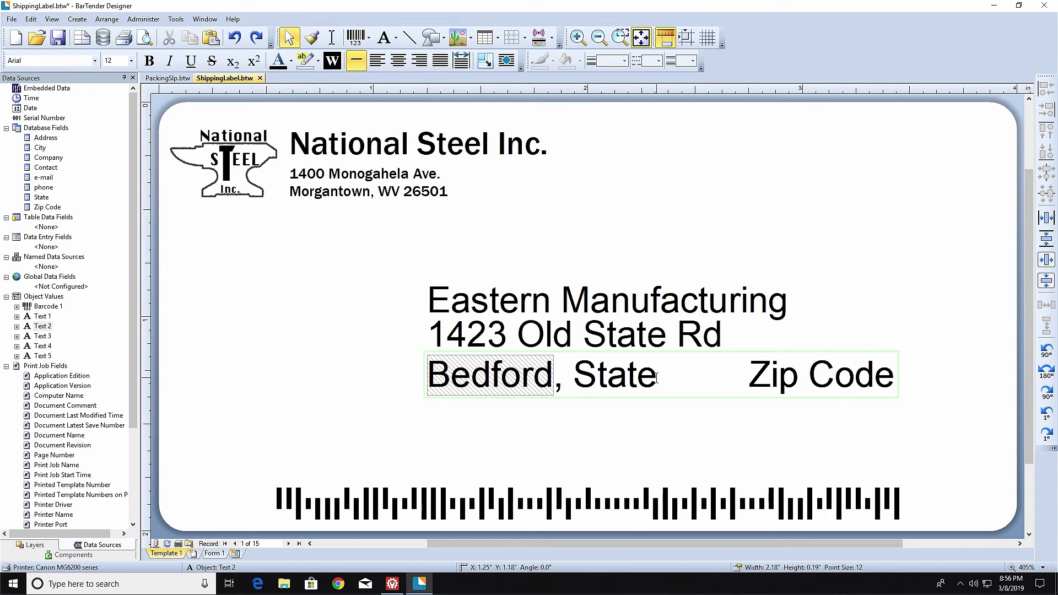
pyautogui.moveTo(655, 377); pyautogui.dragTo(580, 377)
pyautogui.moveTo(40, 196); pyautogui.dragTo(615, 377)
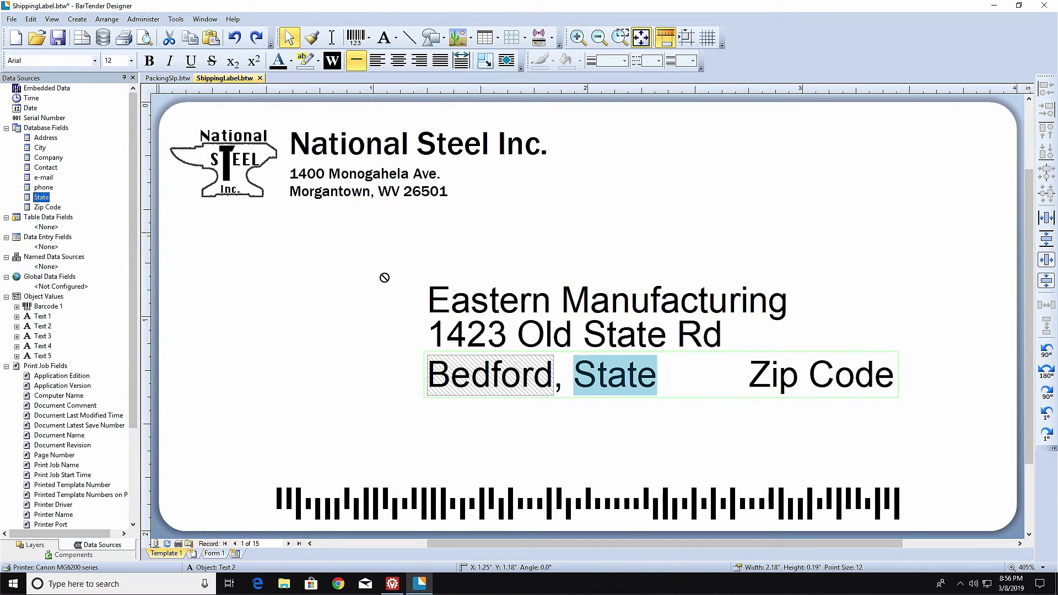
pyautogui.moveTo(787, 376); pyautogui.dragTo(647, 374)
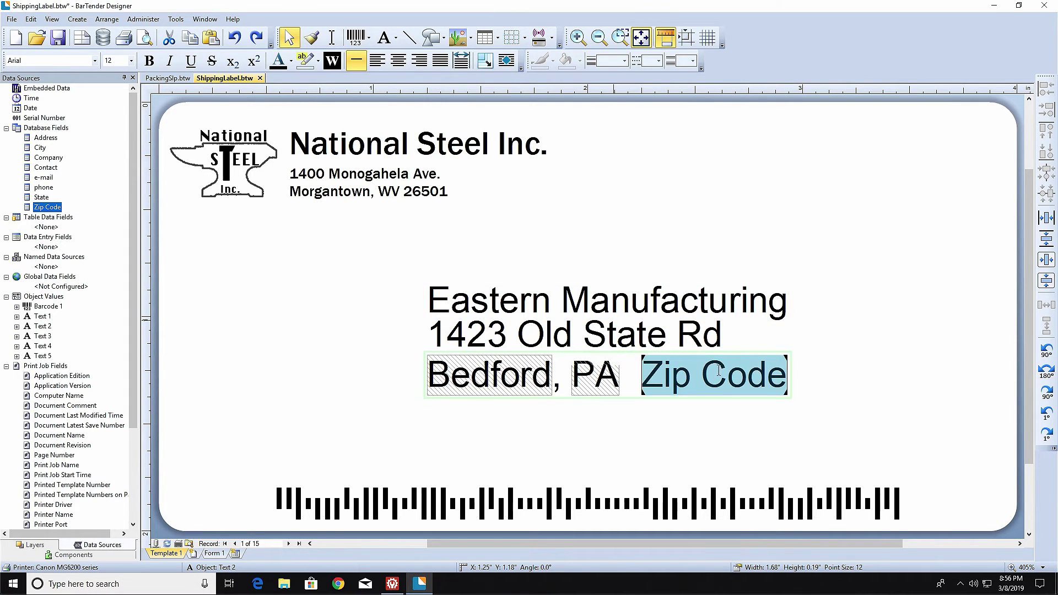
pyautogui.moveTo(52, 211); pyautogui.dragTo(719, 370)
pyautogui.click(496, 501)
pyautogui.moveTo(48, 207); pyautogui.dragTo(384, 501)
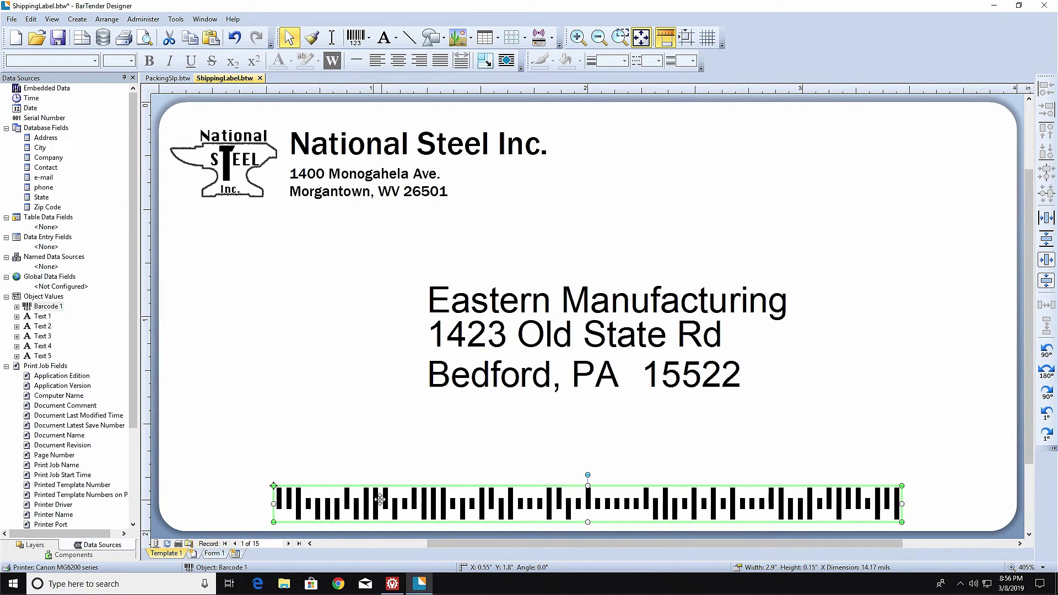
# - Advance the label to record 5 (Stark Industries), then disconnect and reconnect the database
pyautogui.click(288, 544)
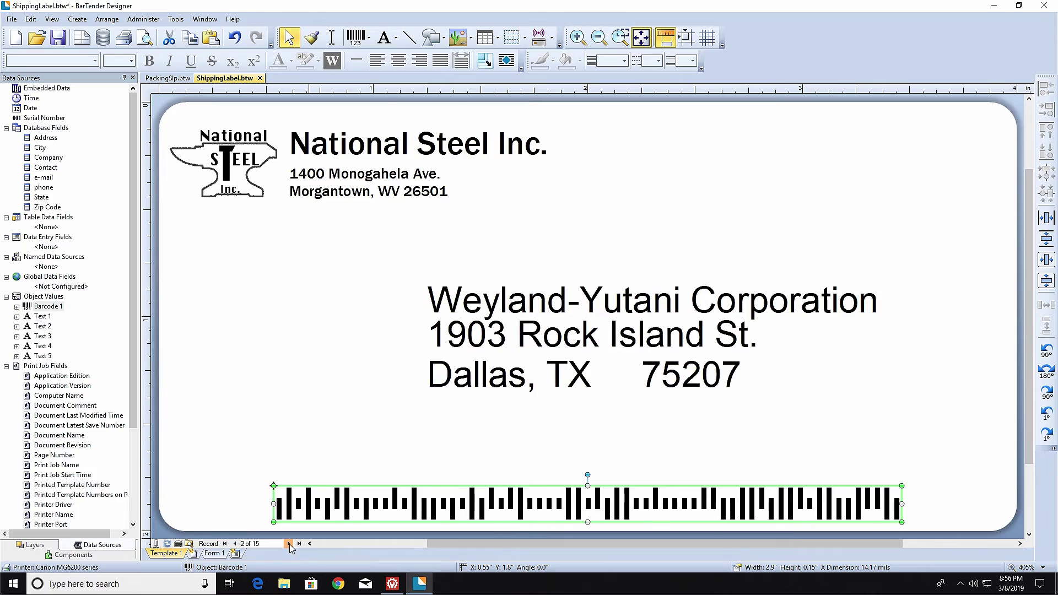
pyautogui.click(288, 543)
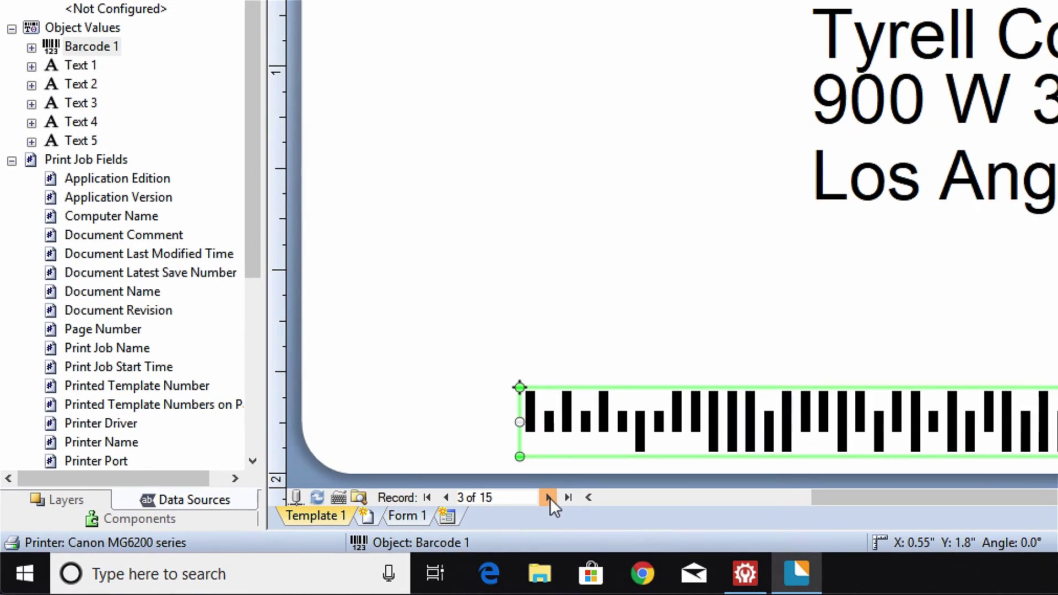
pyautogui.click(549, 498)
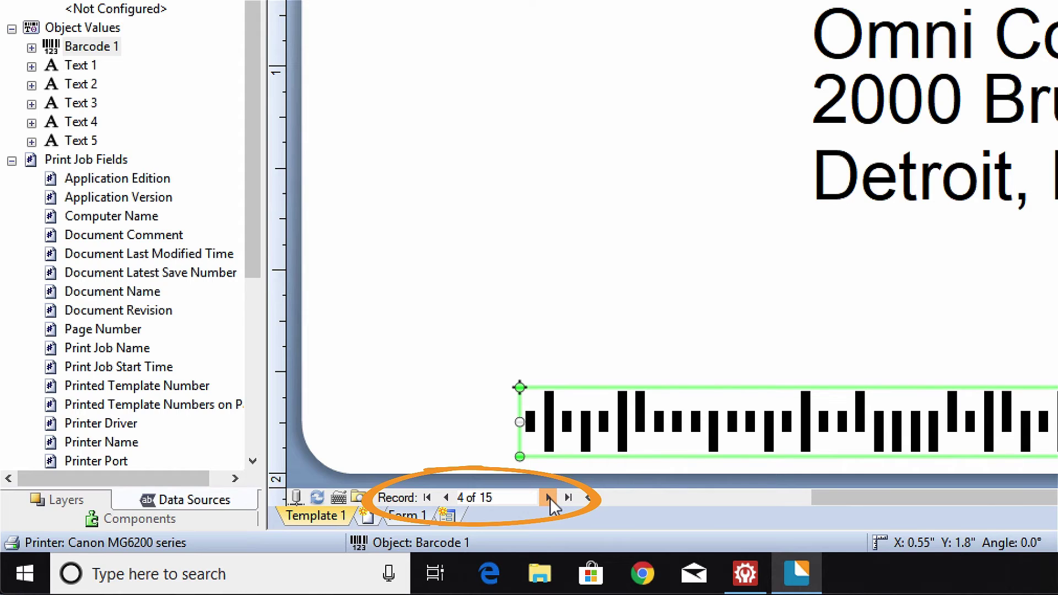
pyautogui.click(550, 499)
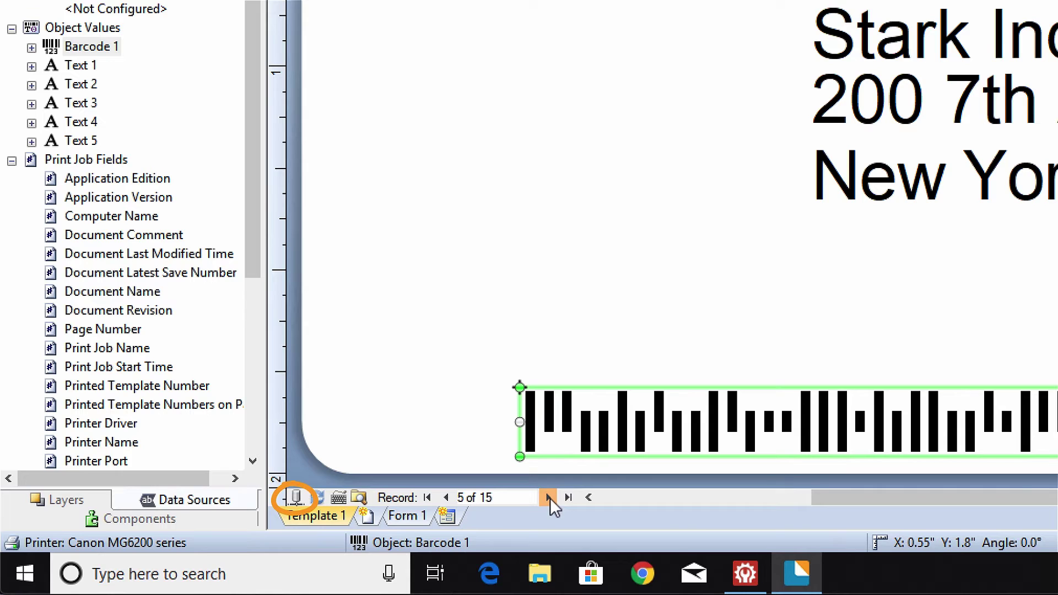
pyautogui.click(296, 497)
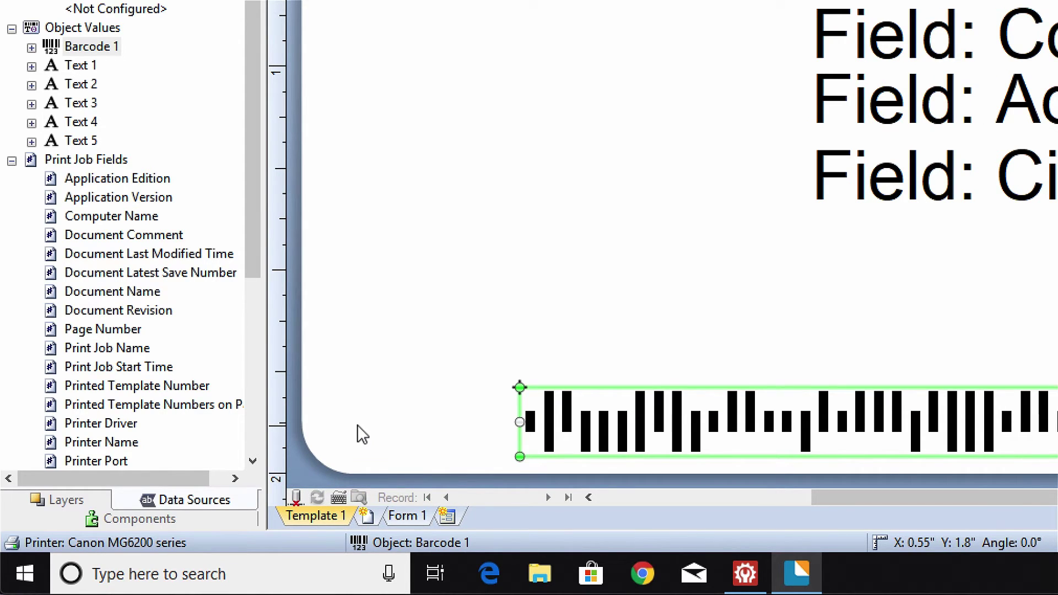
pyautogui.click(296, 497)
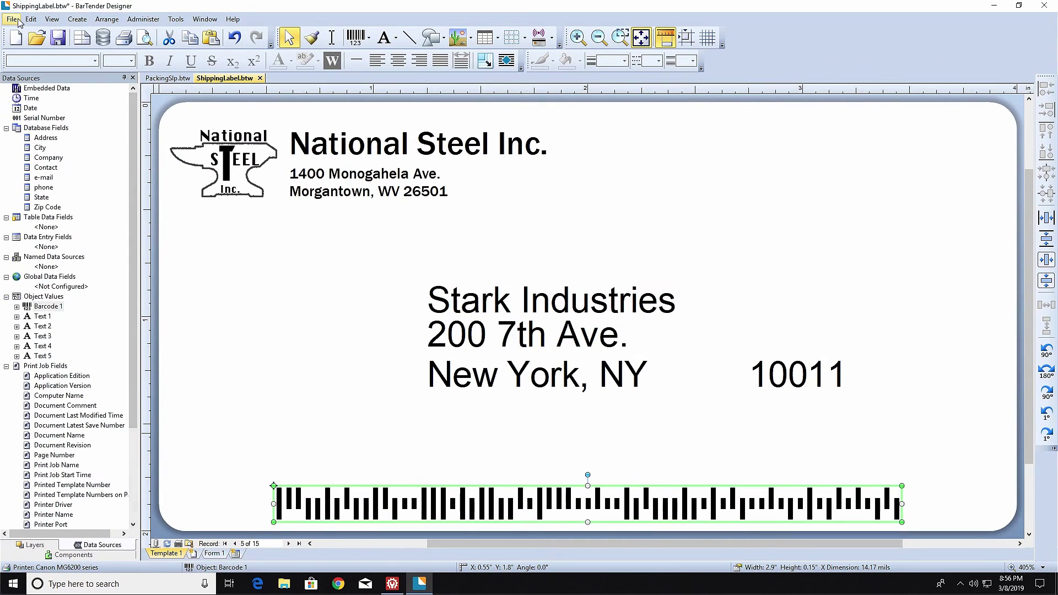
# - In the Print dialog, set Queried Records to Selected for records 1-8 and 10-15
pyautogui.click(13, 20)
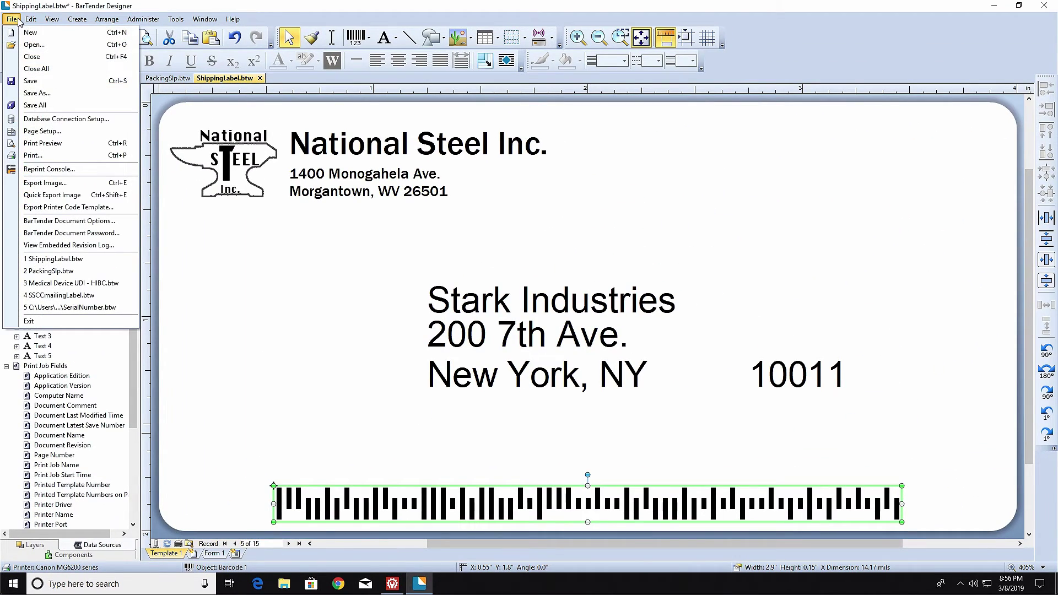
pyautogui.click(57, 154)
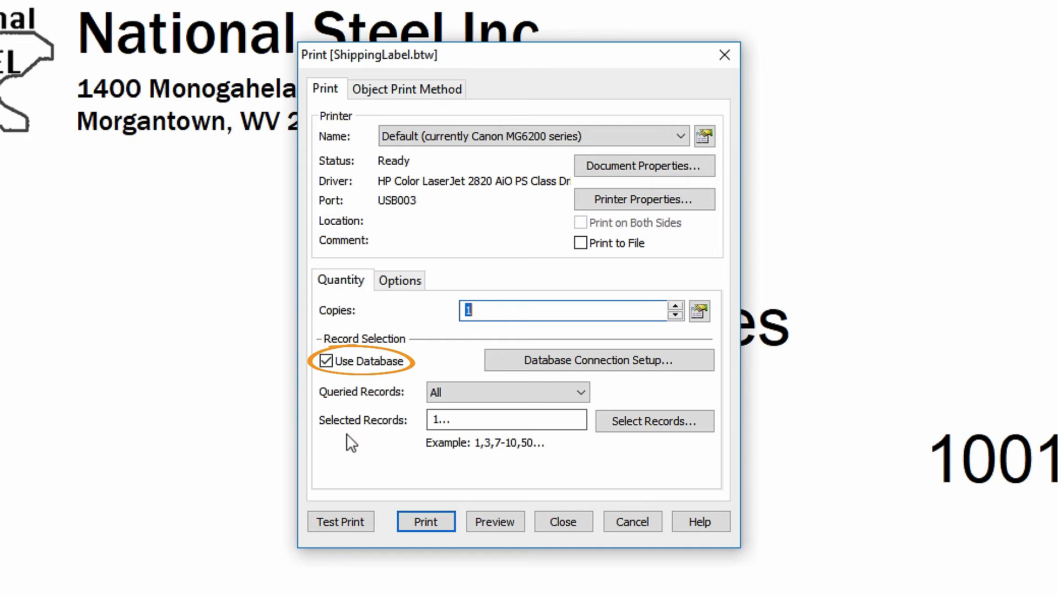
pyautogui.click(580, 391)
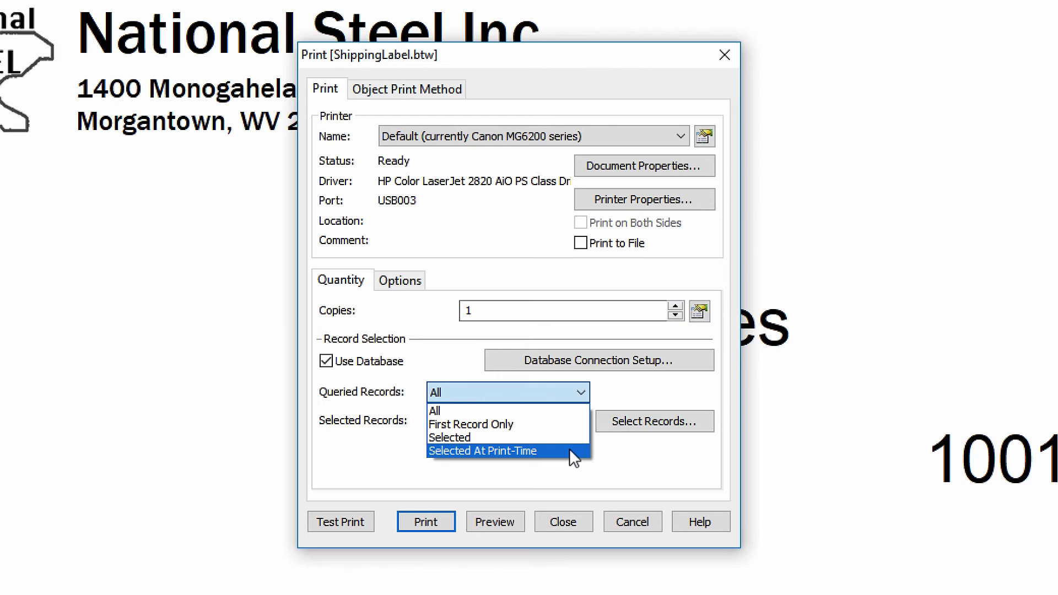
pyautogui.click(570, 436)
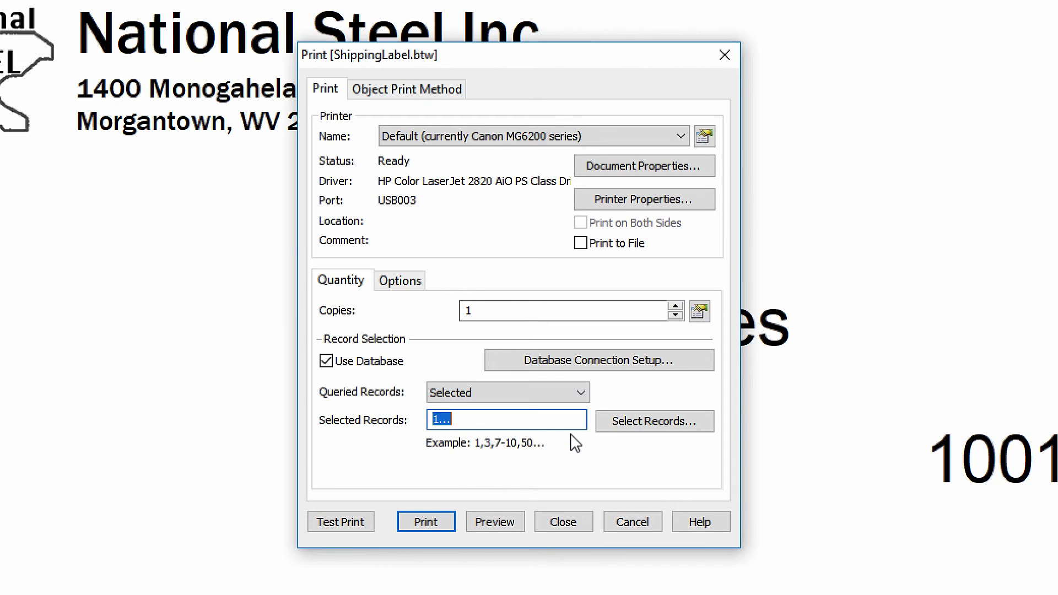
pyautogui.write('1-8')
pyautogui.write(',10')
pyautogui.write('-15')
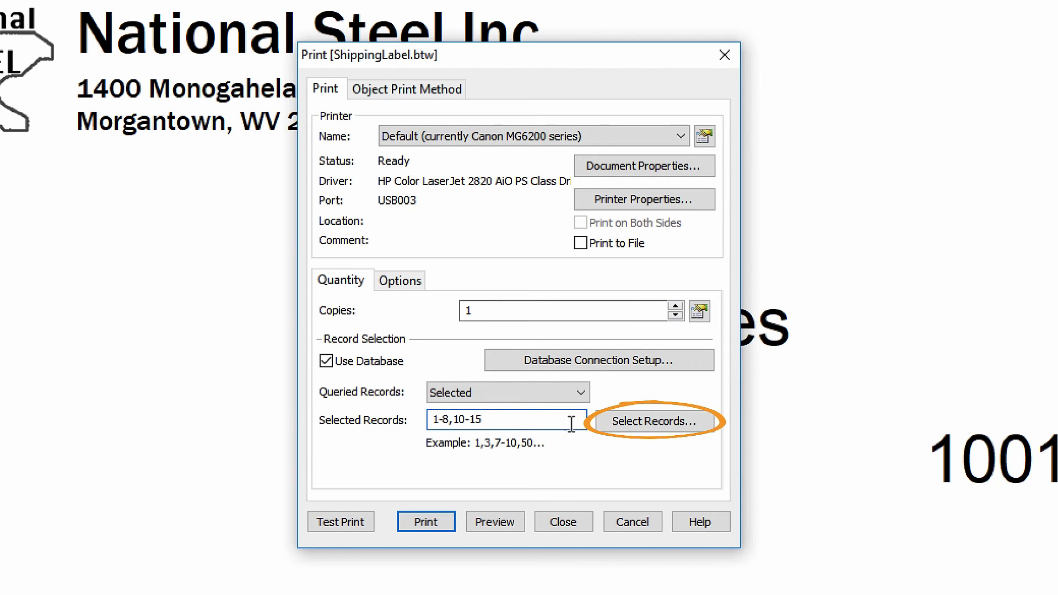
pyautogui.click(627, 427)
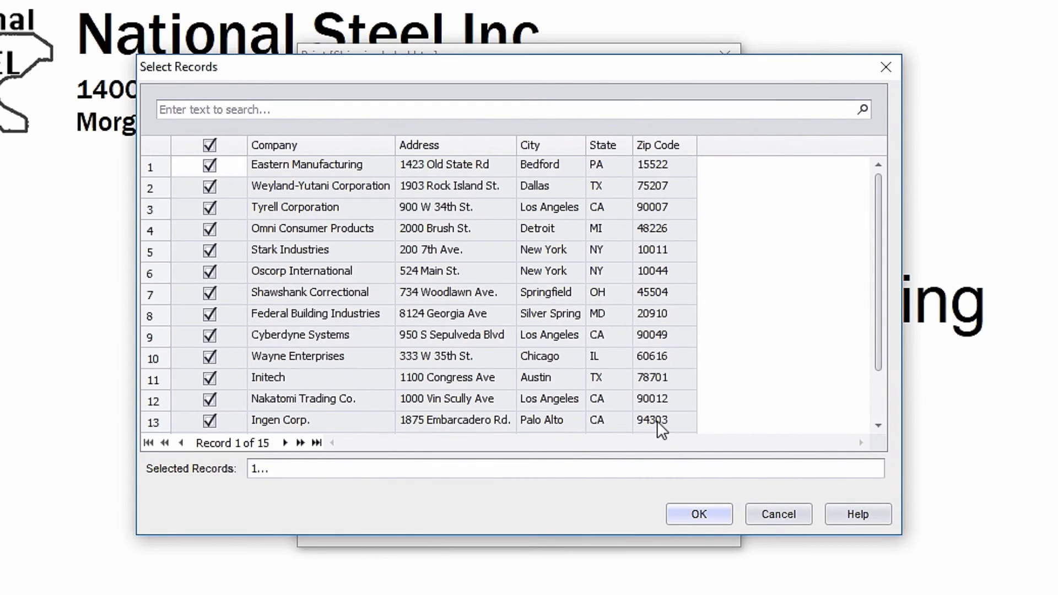
pyautogui.click(210, 249)
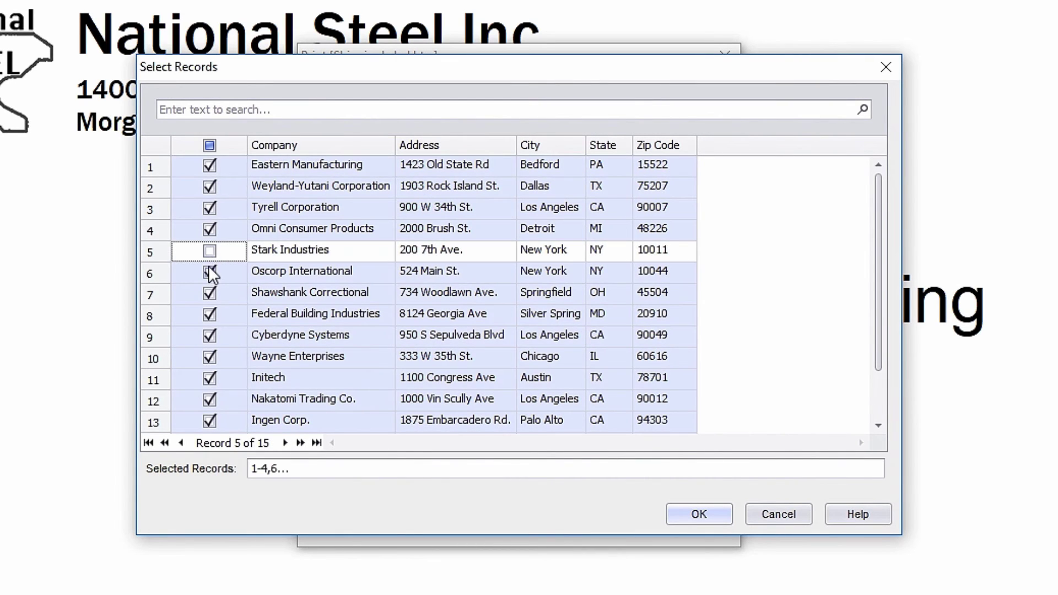
pyautogui.click(209, 271)
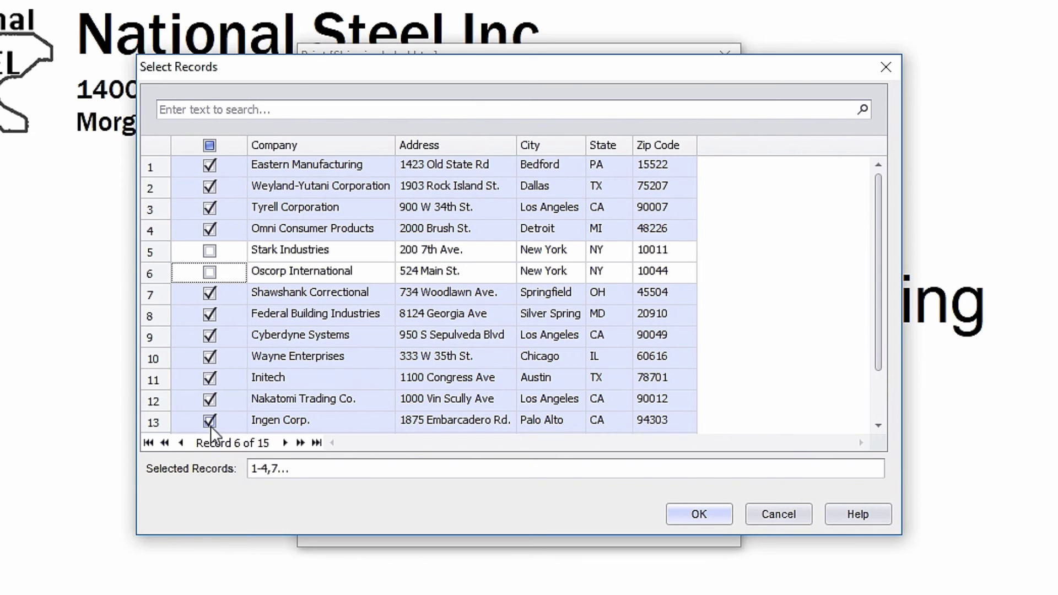
# - Close the record picker and set Queried Records to Selected At Print-Time
pyautogui.click(701, 516)
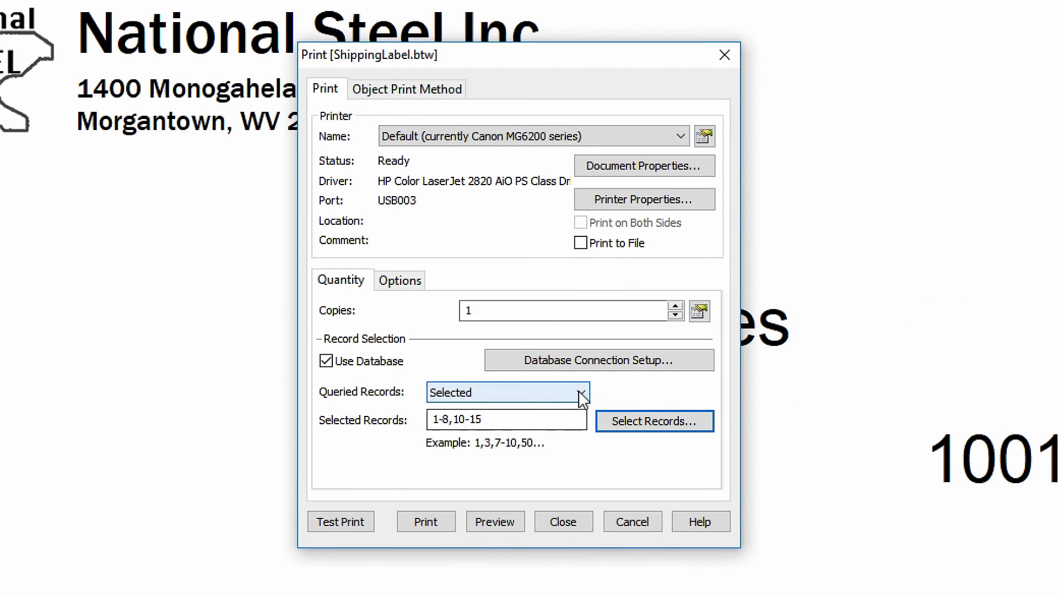
pyautogui.click(581, 395)
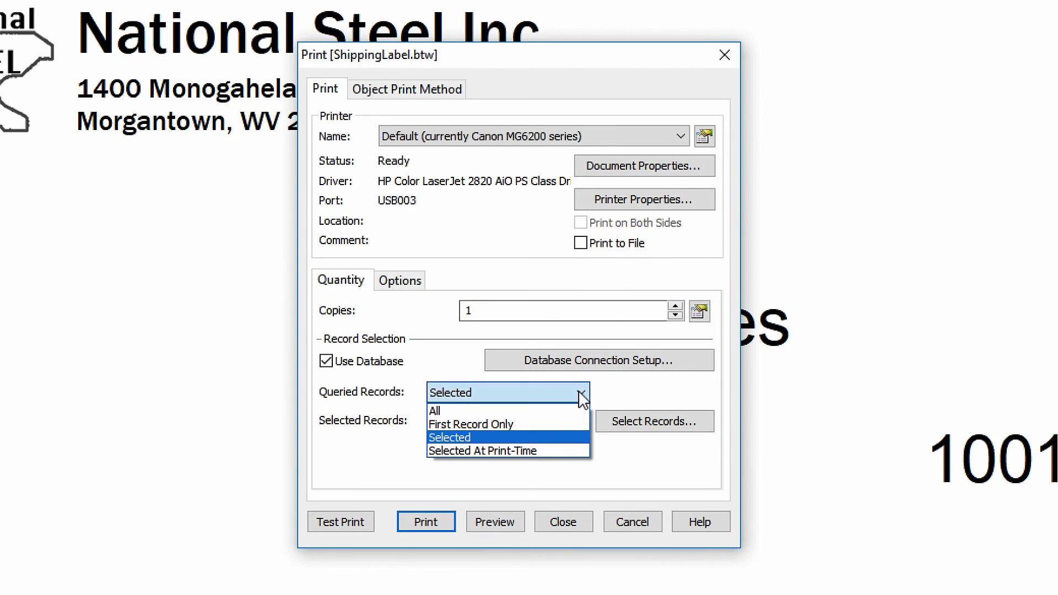
pyautogui.click(556, 452)
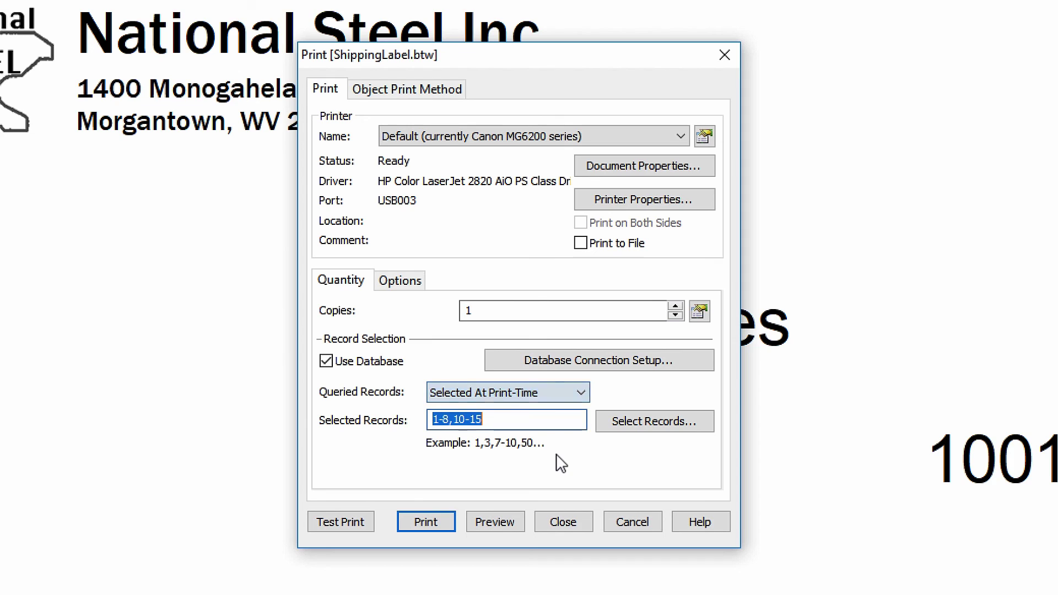
# - Preview the labels with rows 6, 7 and 10–13 excluded, leaving nine records
pyautogui.click(501, 518)
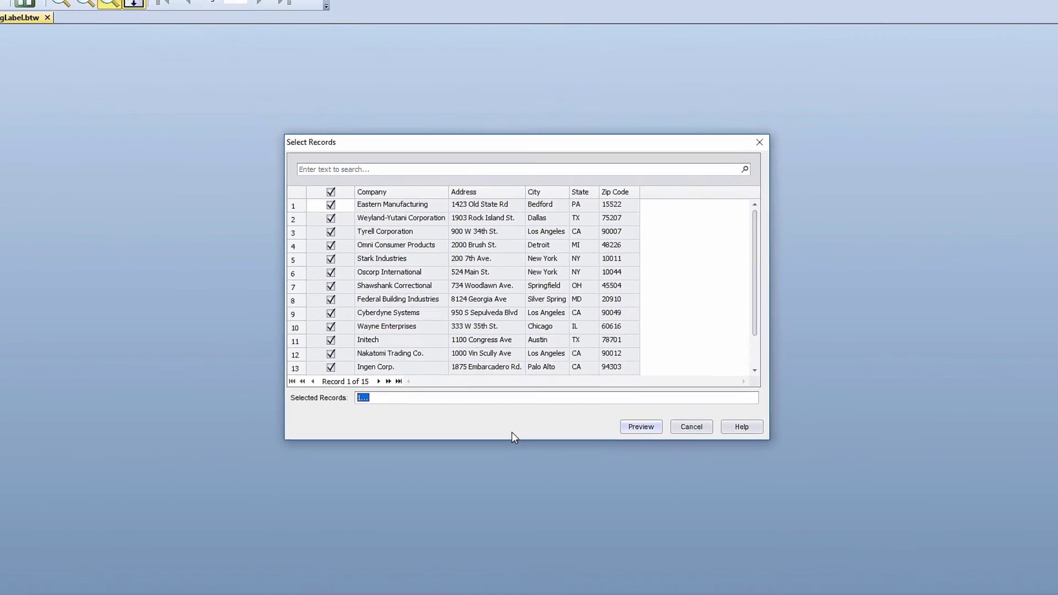
pyautogui.click(361, 273)
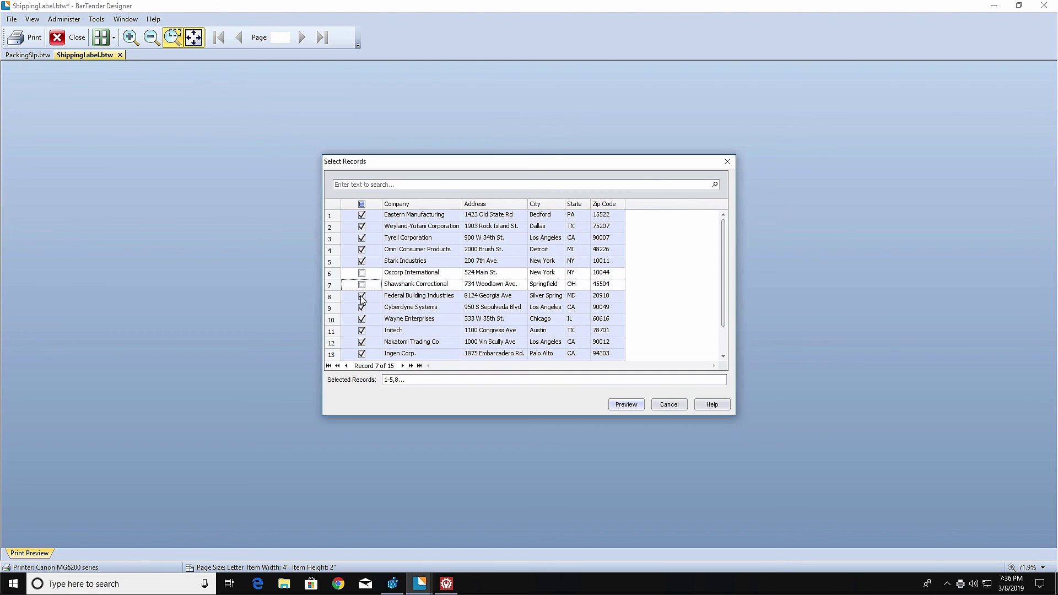
pyautogui.click(362, 318)
pyautogui.click(361, 341)
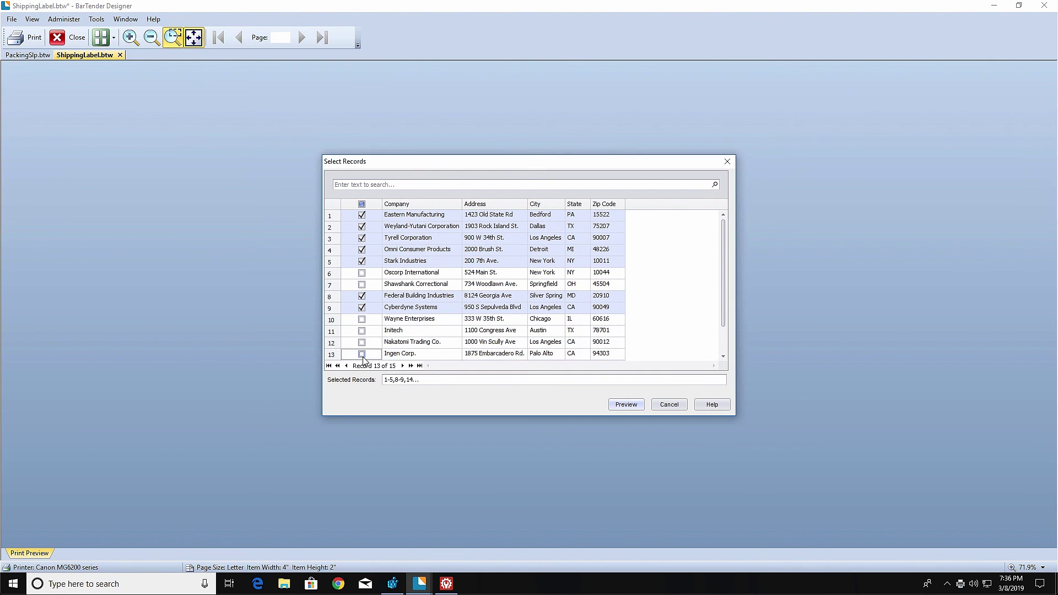
pyautogui.click(625, 404)
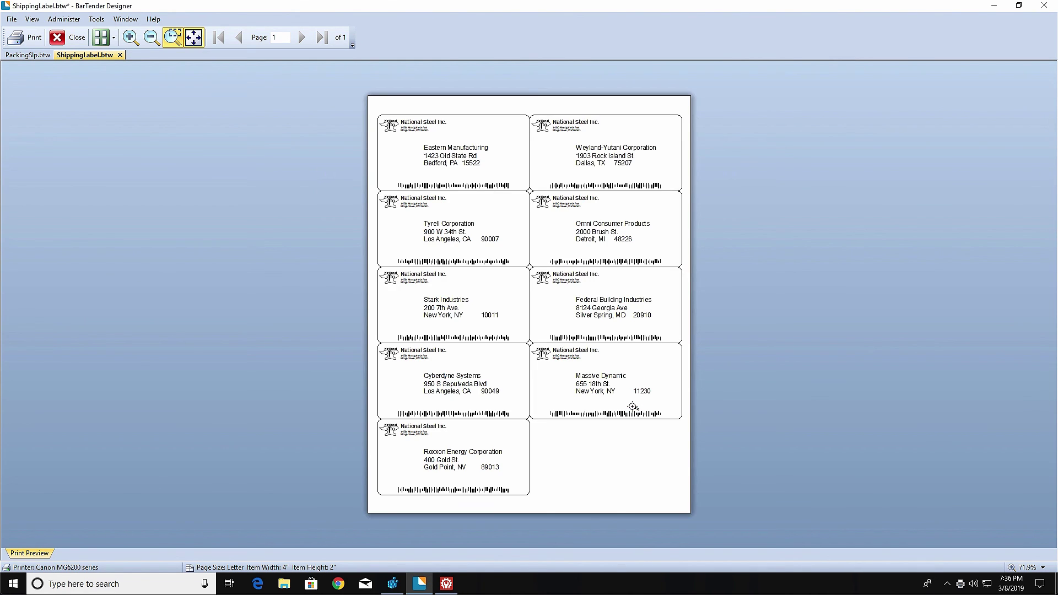